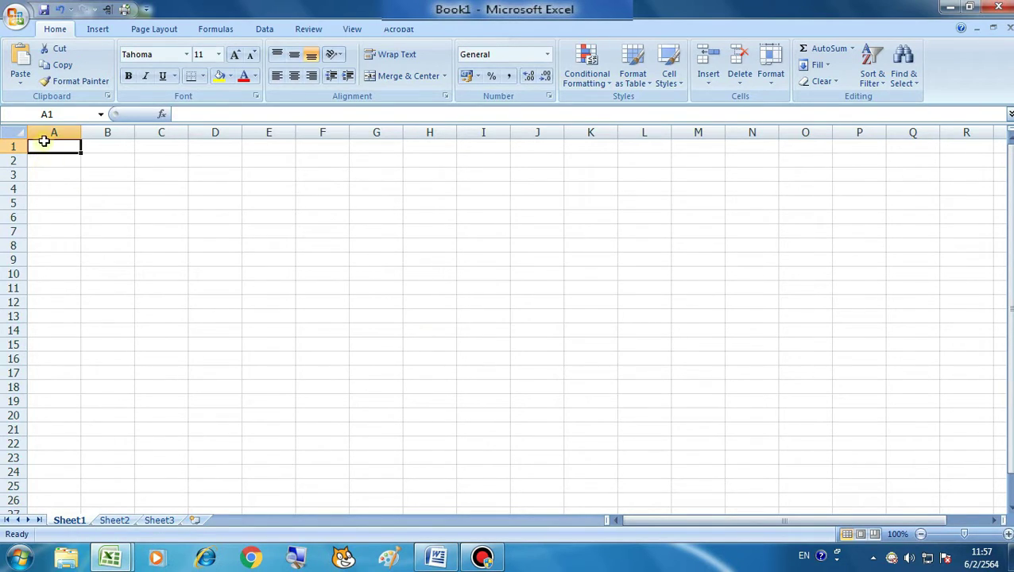
Label cell A8 'รวม' beneath the five monthly sales figures as the total row
click(64, 148)
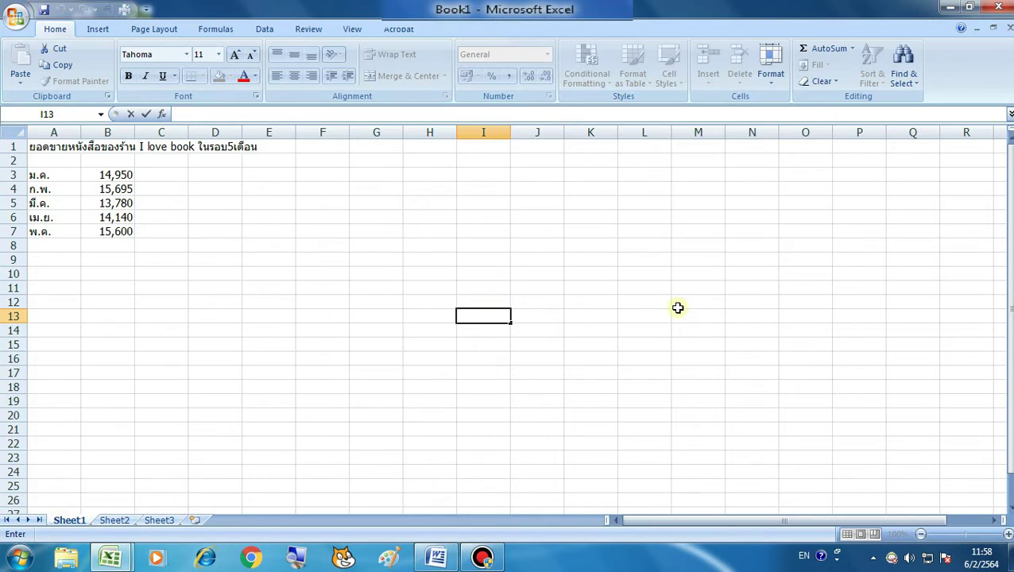
click(62, 243)
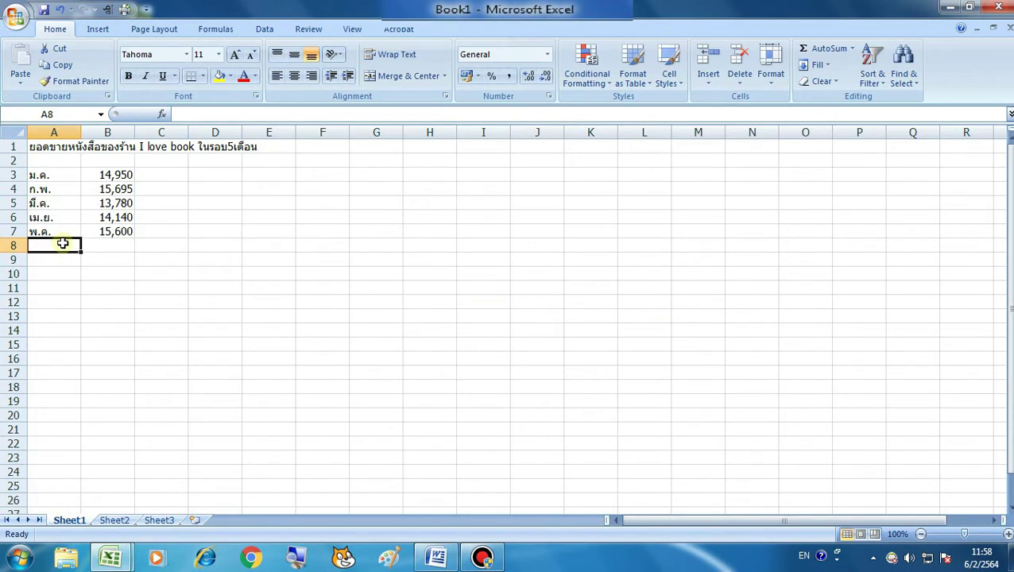
text(รวม)
click(644, 400)
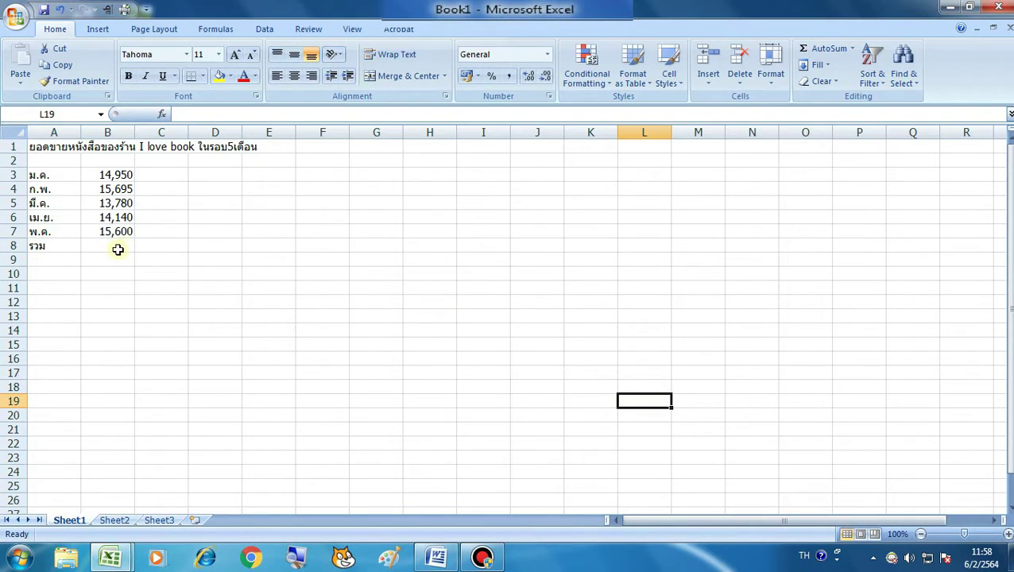
click(122, 247)
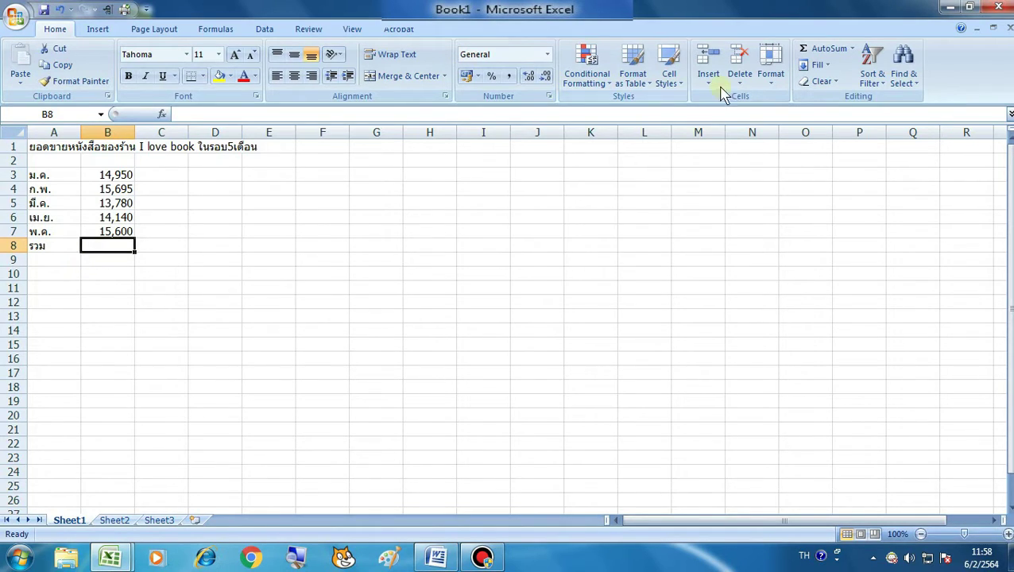
AutoSum the sales into B8 (74,165) and make the A8:B8 text red
double_click(828, 51)
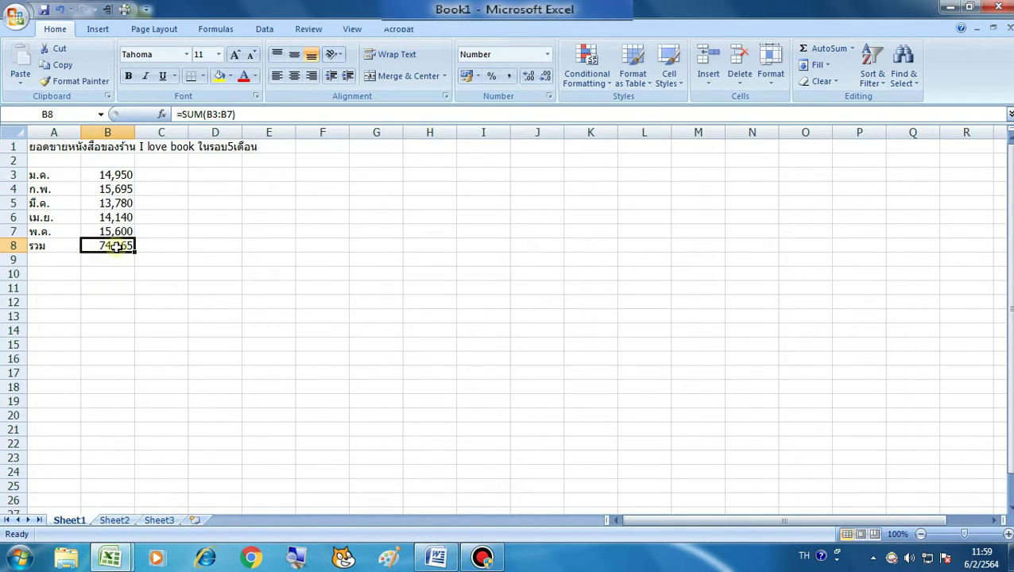
drag(65, 247, 112, 247)
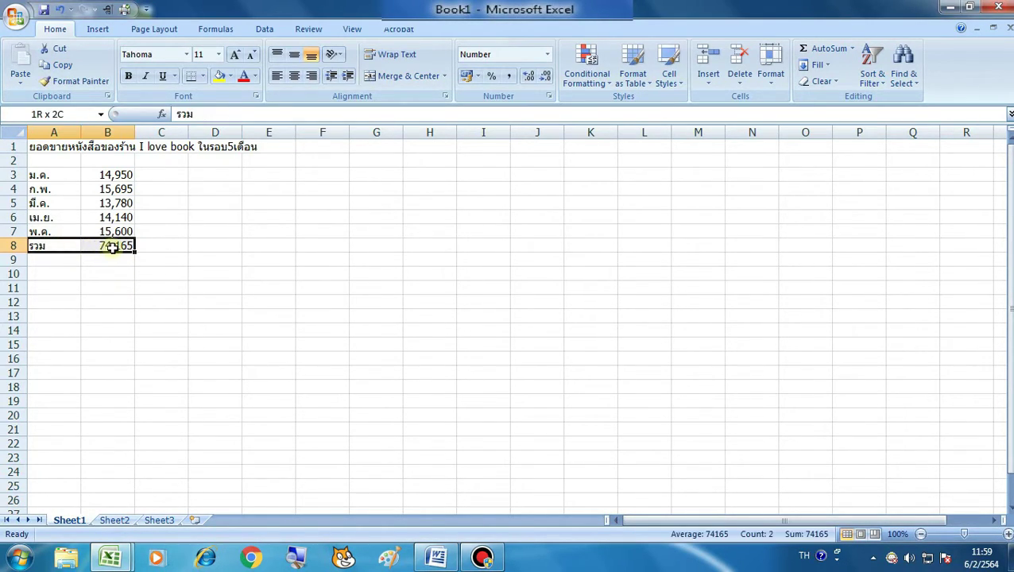
click(214, 301)
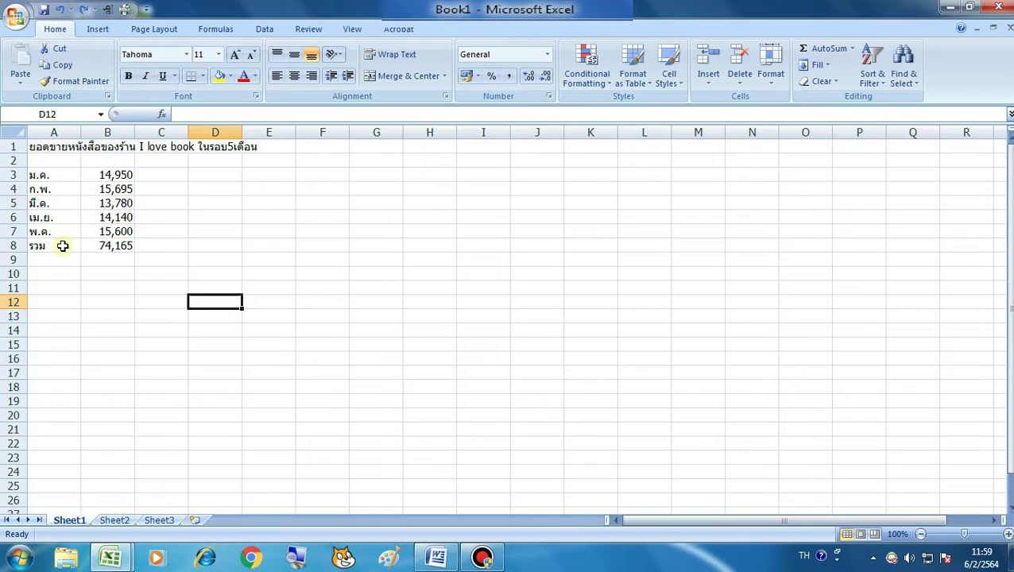
drag(56, 247, 115, 246)
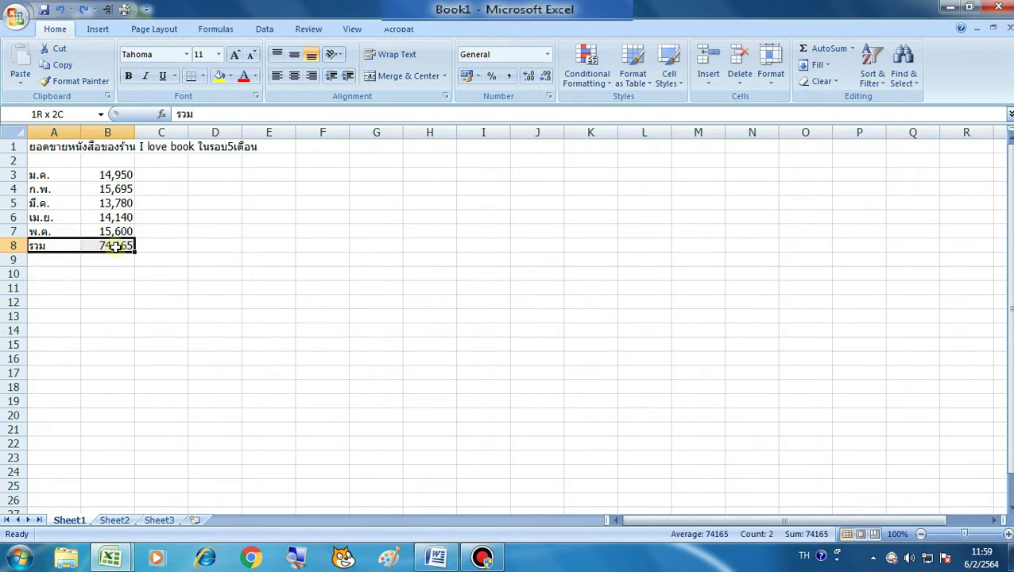
click(244, 78)
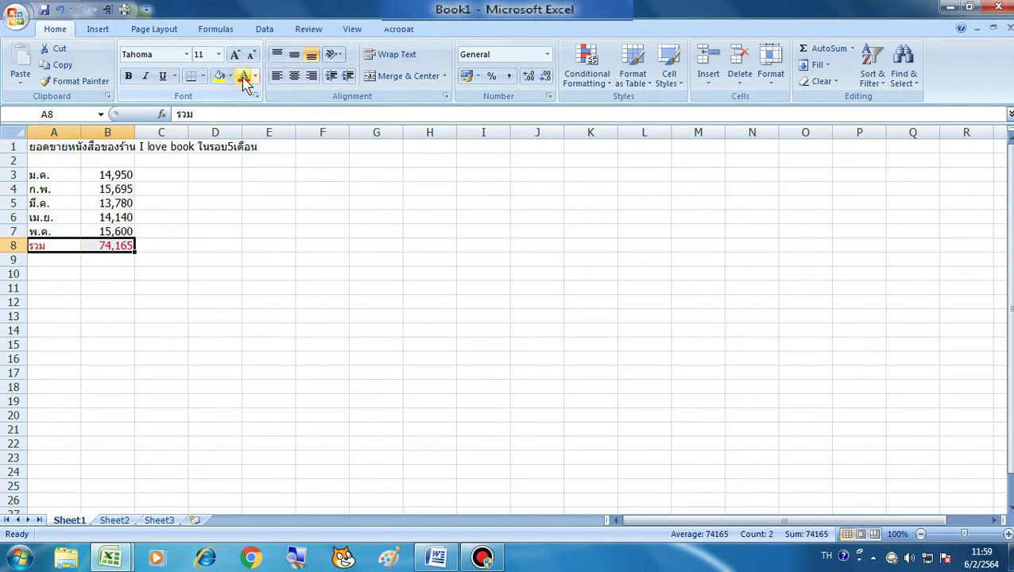
click(540, 286)
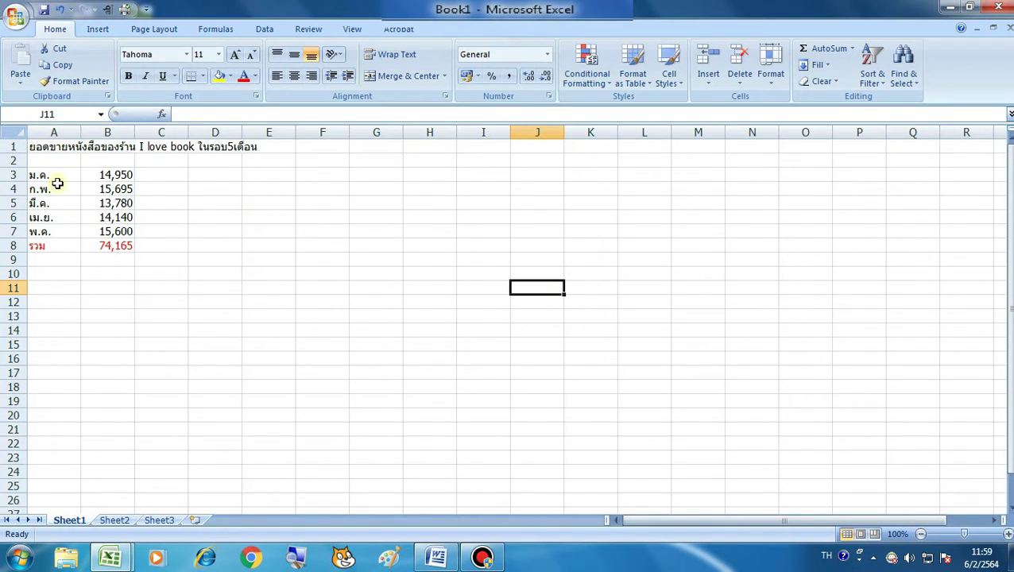
Chart the months and sales in A3:B7 as a 2-D clustered column chart
drag(62, 174, 121, 231)
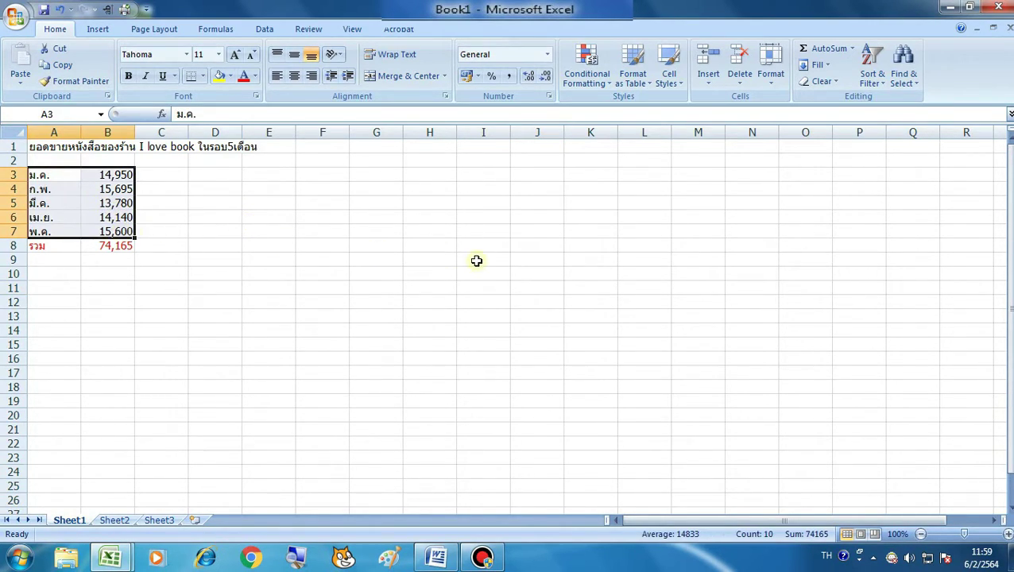
click(96, 30)
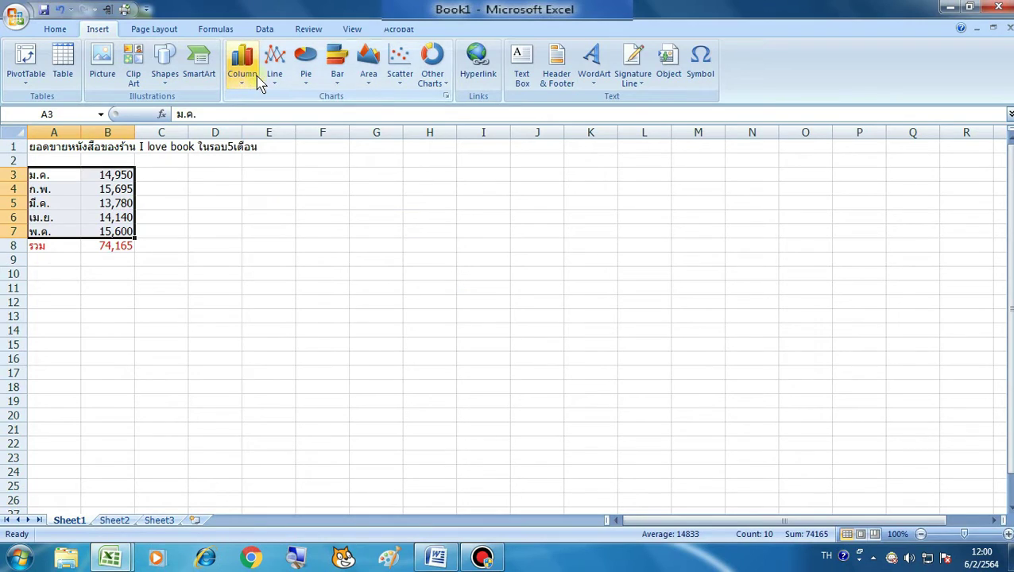
click(246, 76)
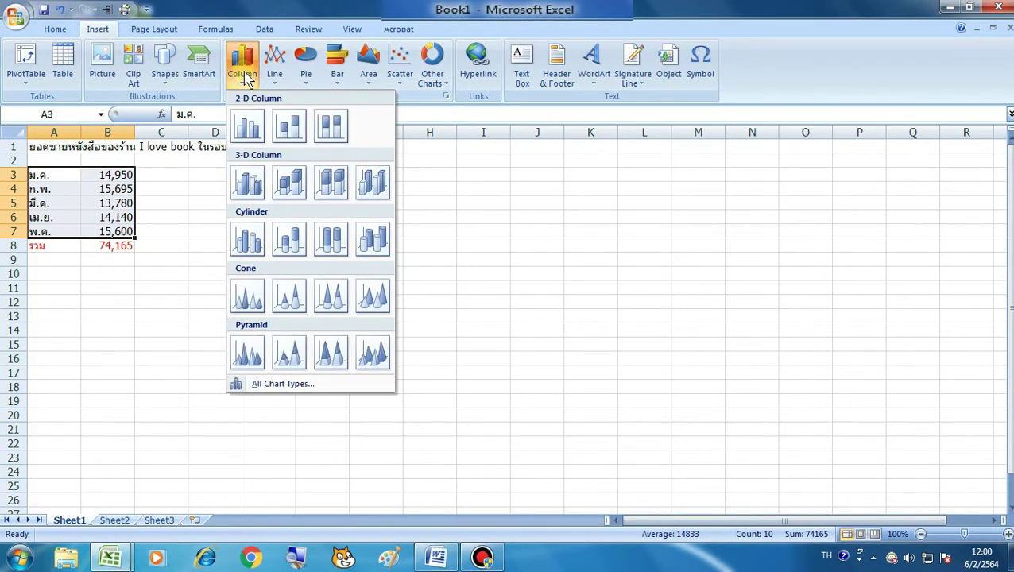
click(246, 129)
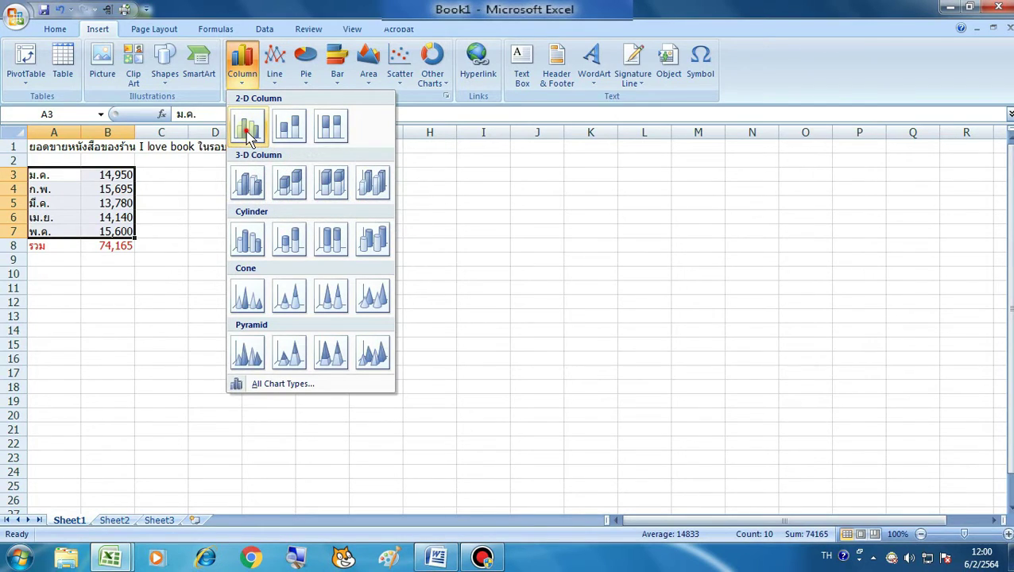
click(247, 131)
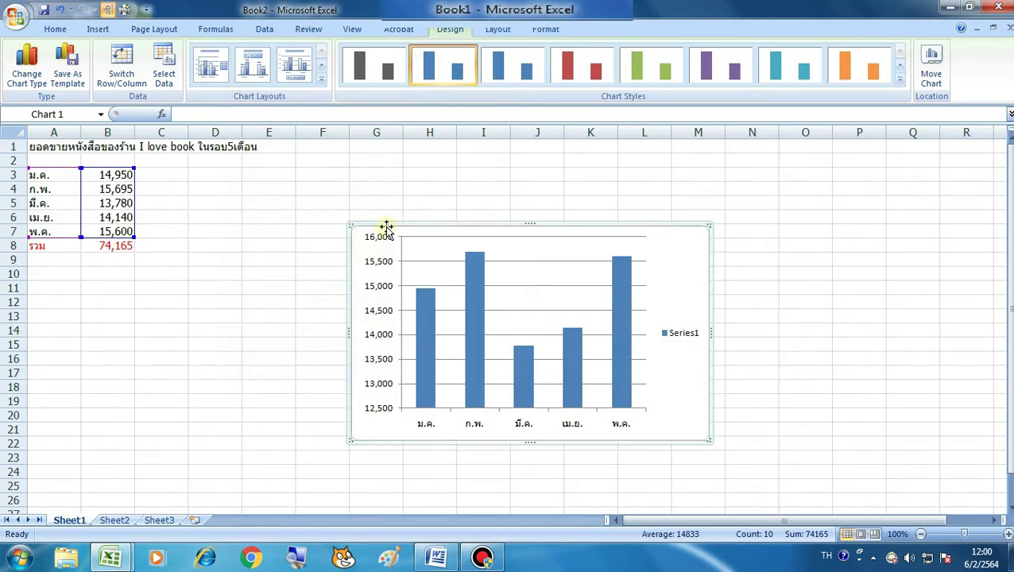
Apply Layout 1, use the A1 heading as chart title, and place the chart beside the table
drag(385, 228, 315, 182)
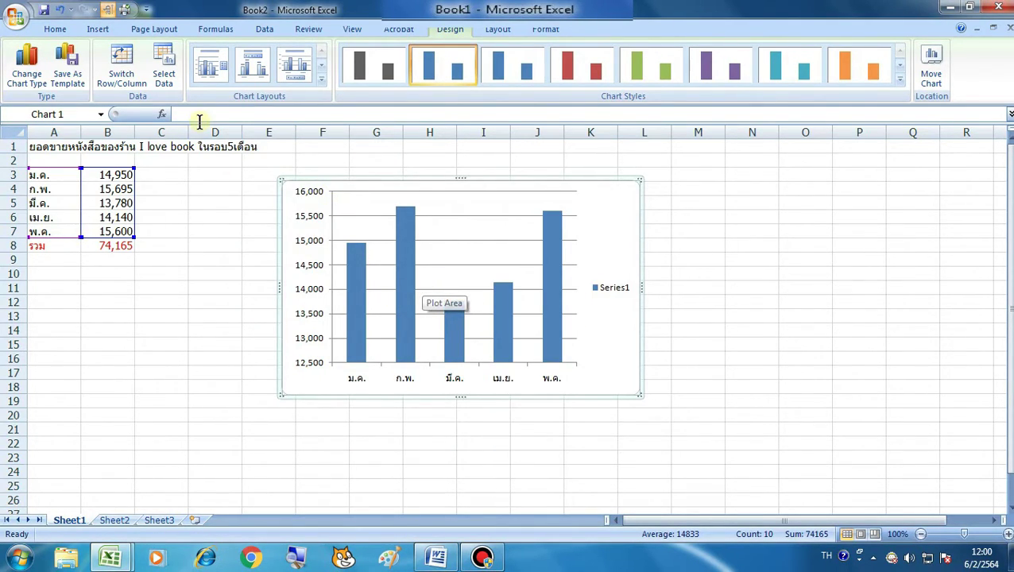
click(207, 68)
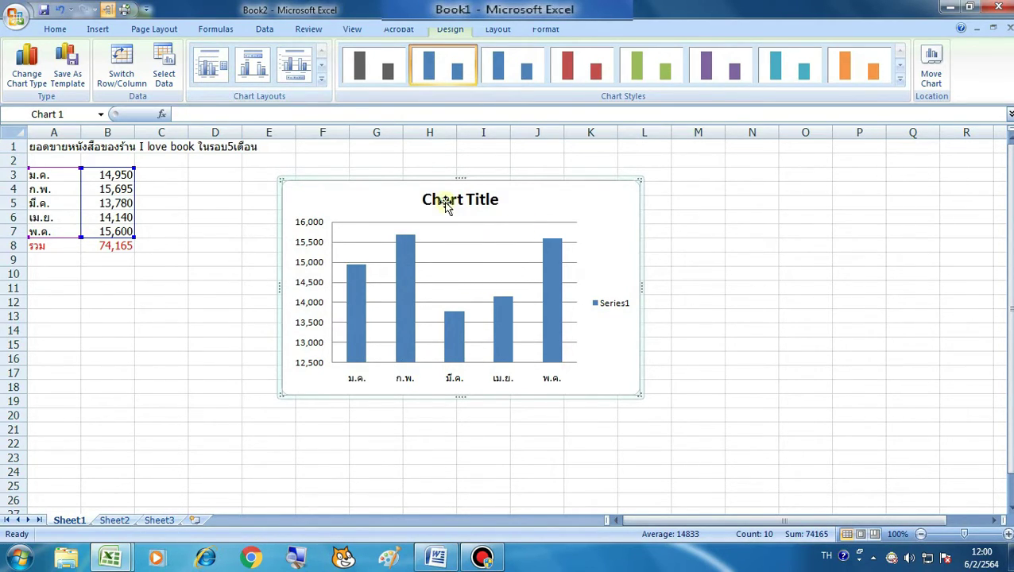
click(40, 146)
key(ctrl+c)
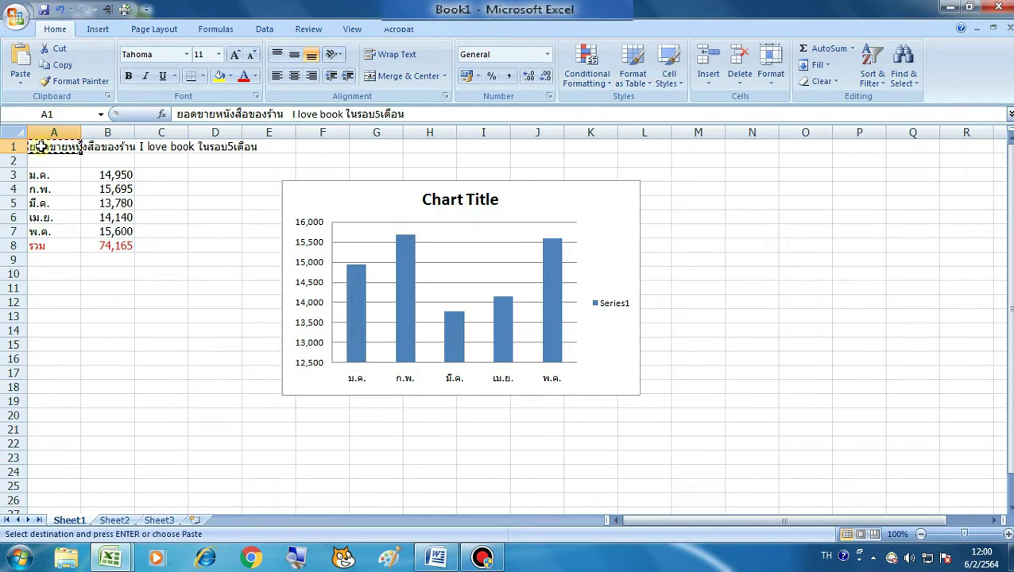
click(435, 200)
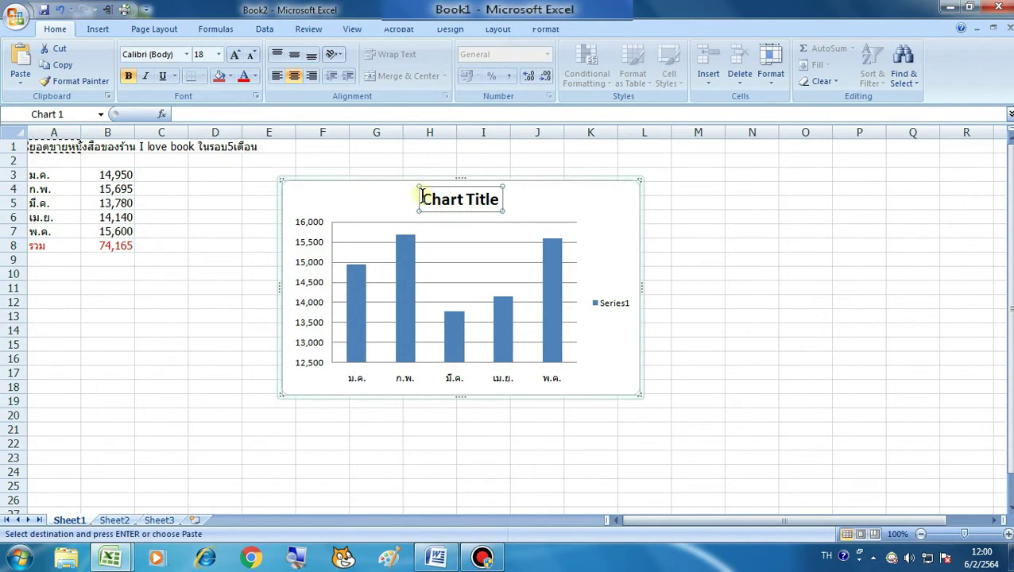
drag(508, 163, 509, 162)
key(Escape)
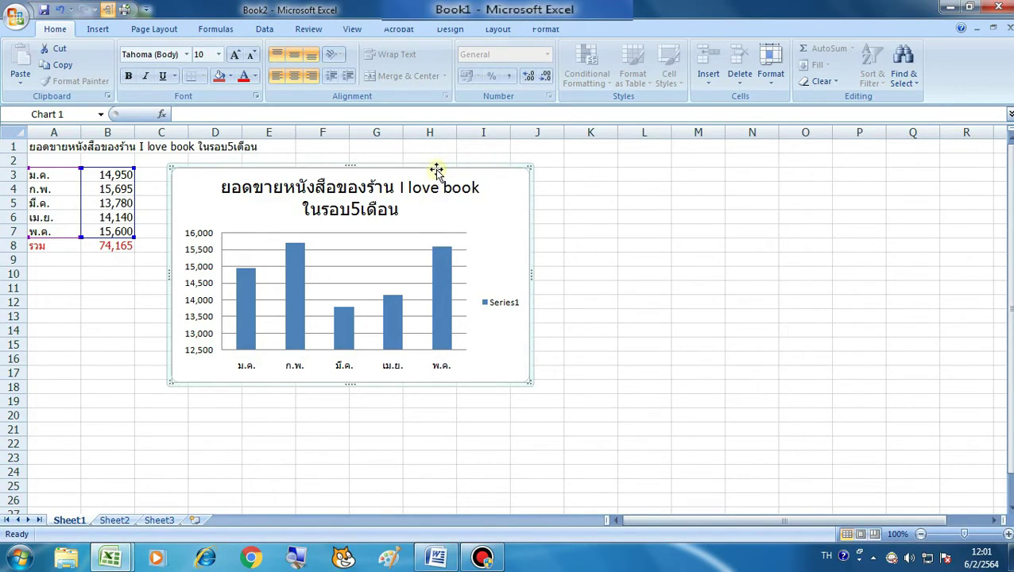
click(449, 31)
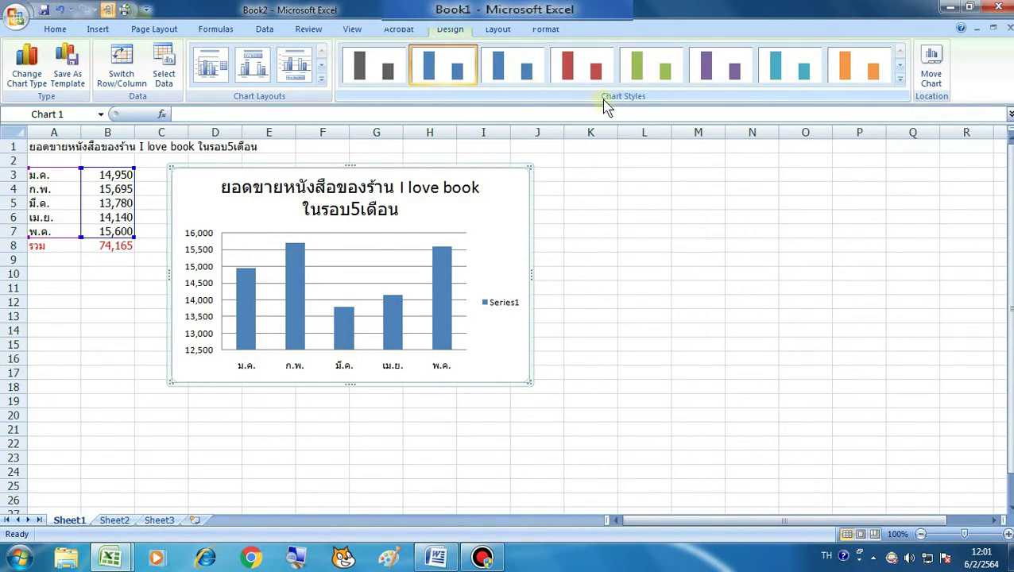
Apply the red fourth-row chart style to the sales columns
click(899, 79)
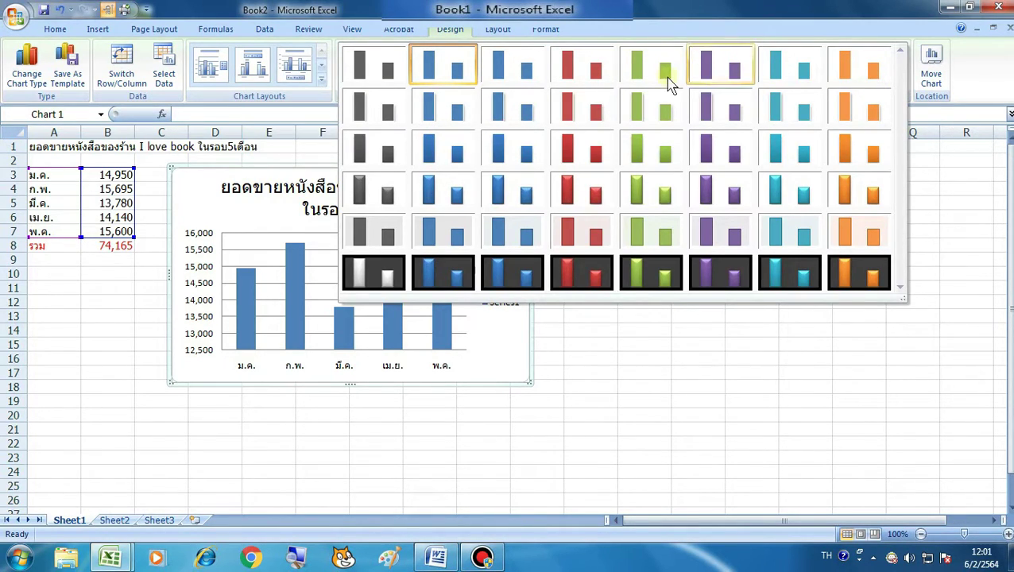
click(572, 196)
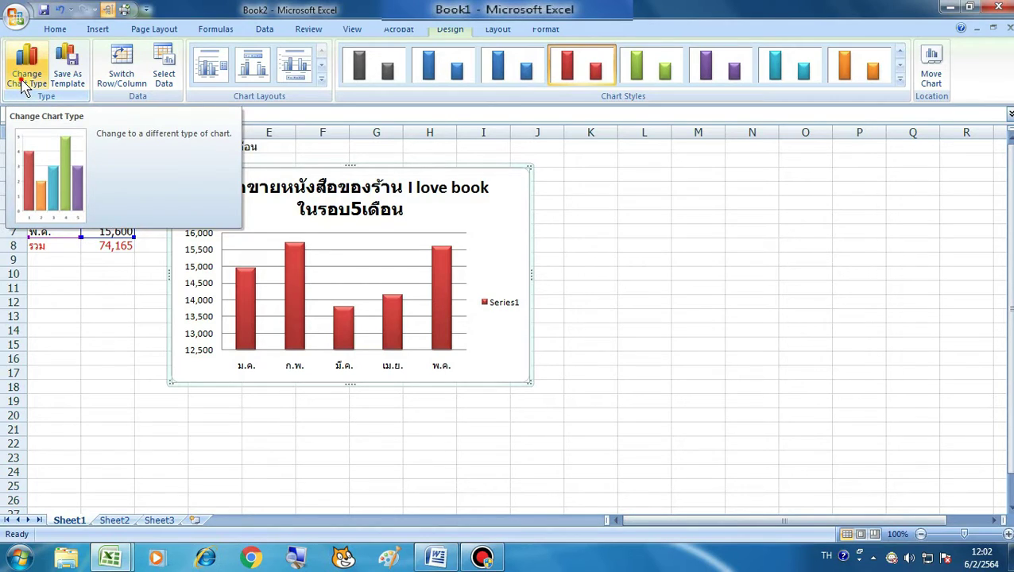
Change the column chart to the Pie in 3-D chart type
click(26, 76)
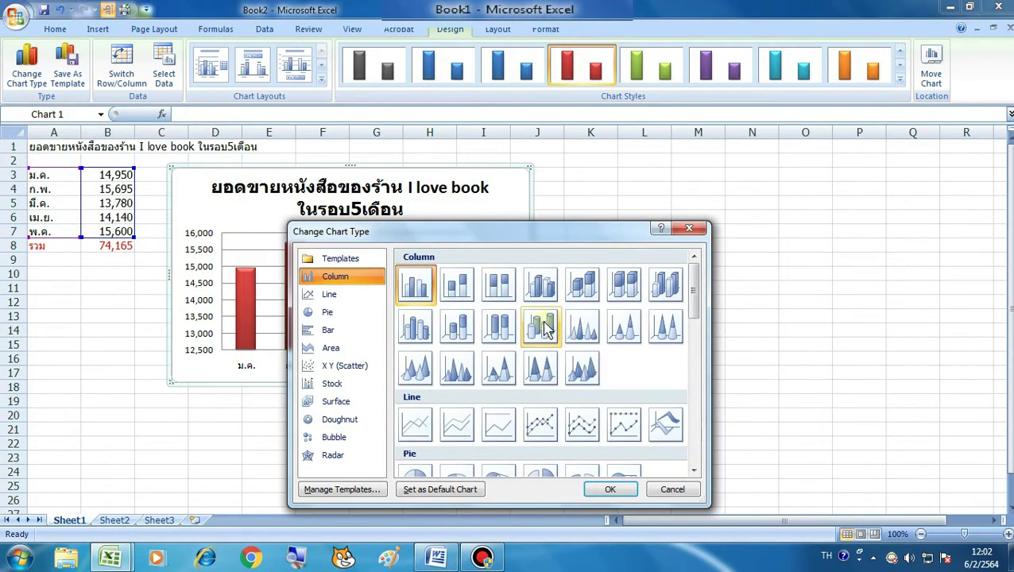
mouse_move(502, 234)
mouse_down()
mouse_move(777, 187)
mouse_move(751, 161)
mouse_up()
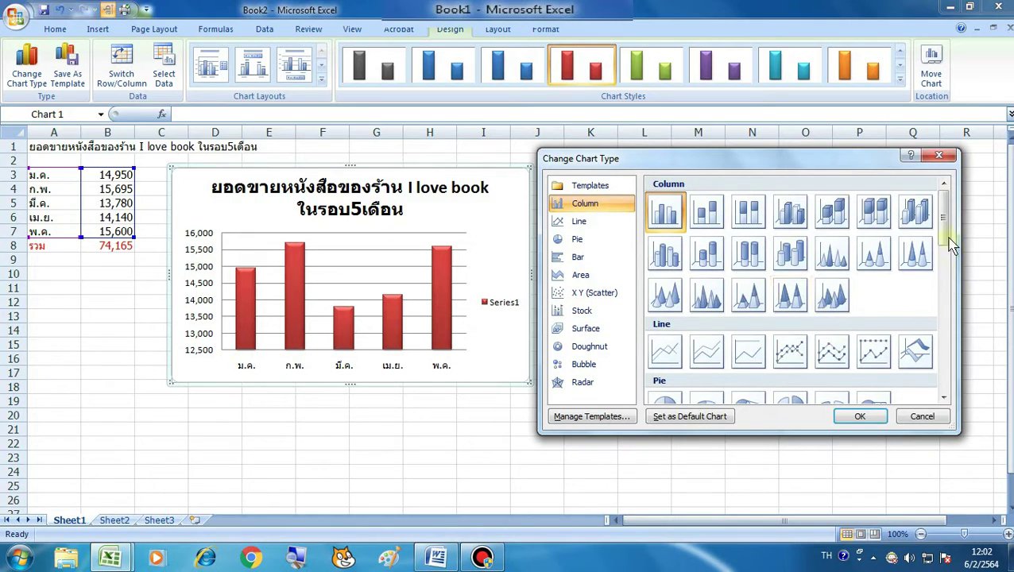
mouse_move(944, 228)
mouse_down()
mouse_move(955, 320)
mouse_move(958, 226)
mouse_up()
drag(956, 219, 959, 278)
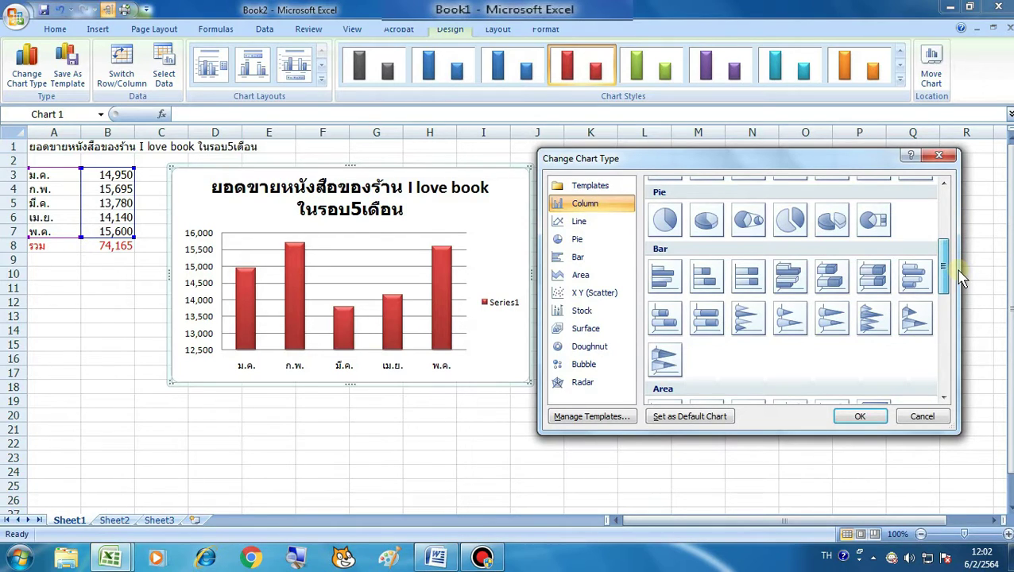
mouse_move(960, 278)
mouse_down()
mouse_move(960, 397)
mouse_move(960, 237)
mouse_up()
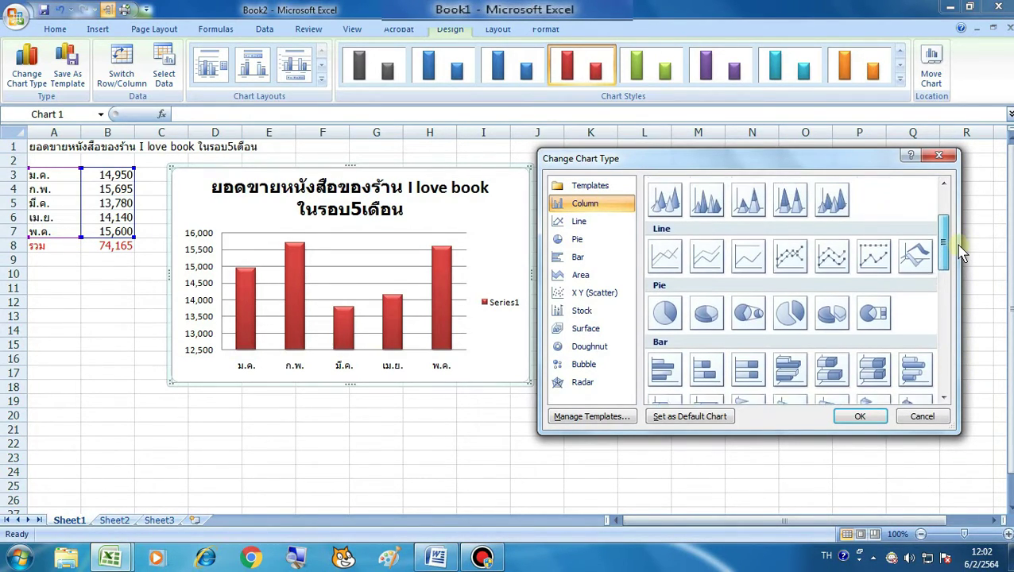
click(702, 321)
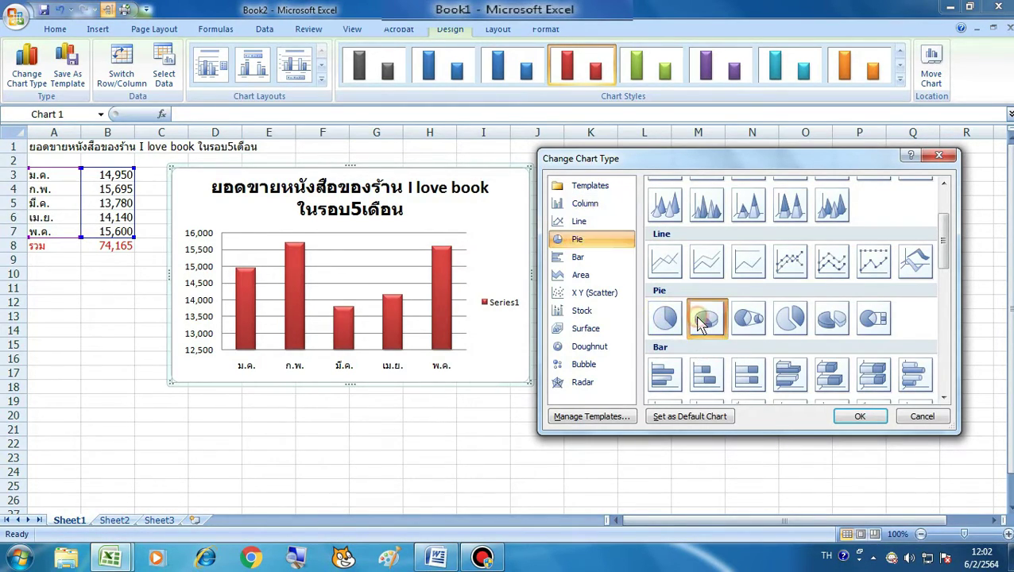
click(858, 417)
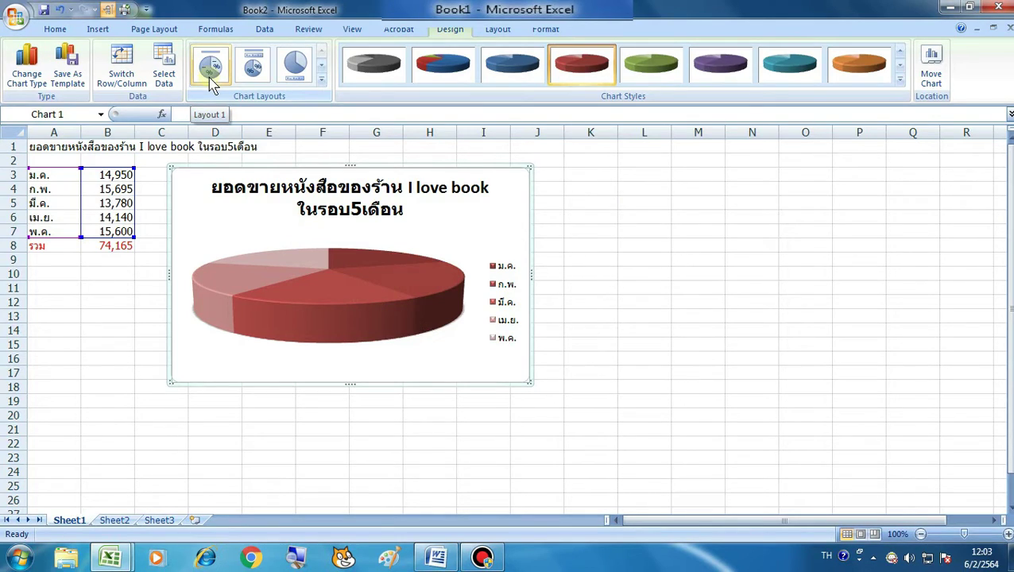
Give the pie a title-and-right-legend layout with percentage labels and multicoloured Style 2
click(321, 79)
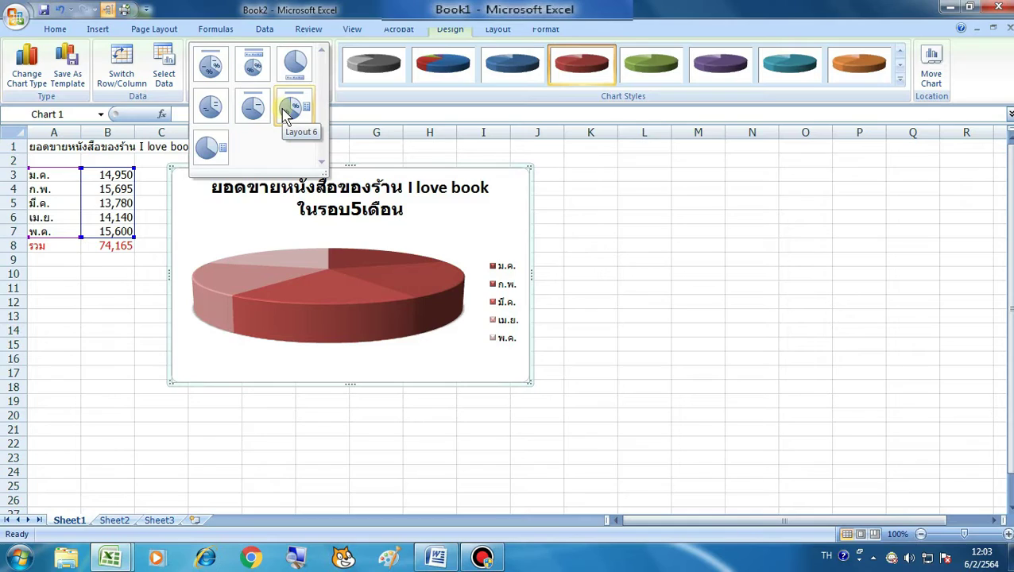
click(209, 70)
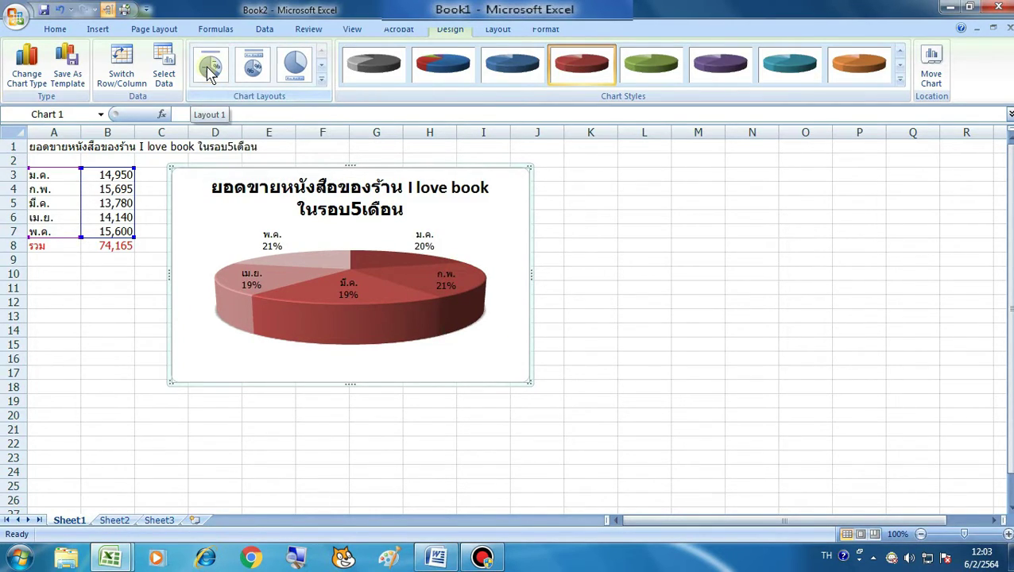
click(251, 70)
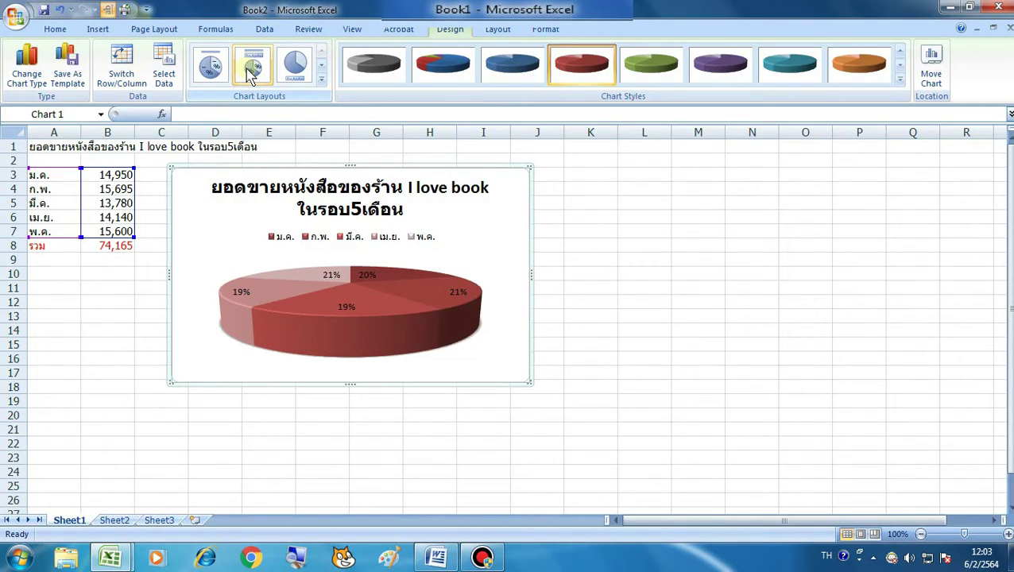
click(294, 68)
click(295, 71)
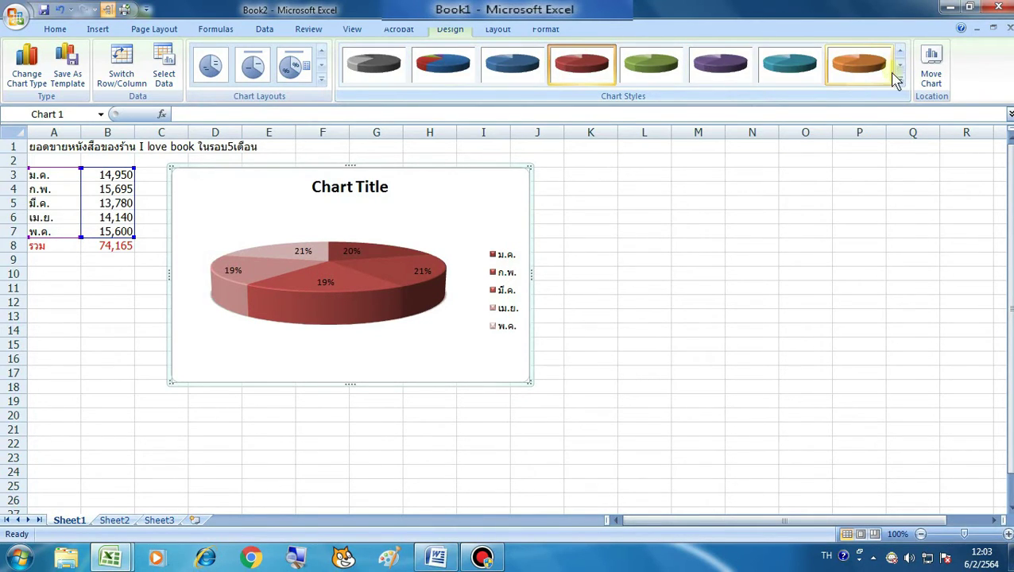
click(899, 78)
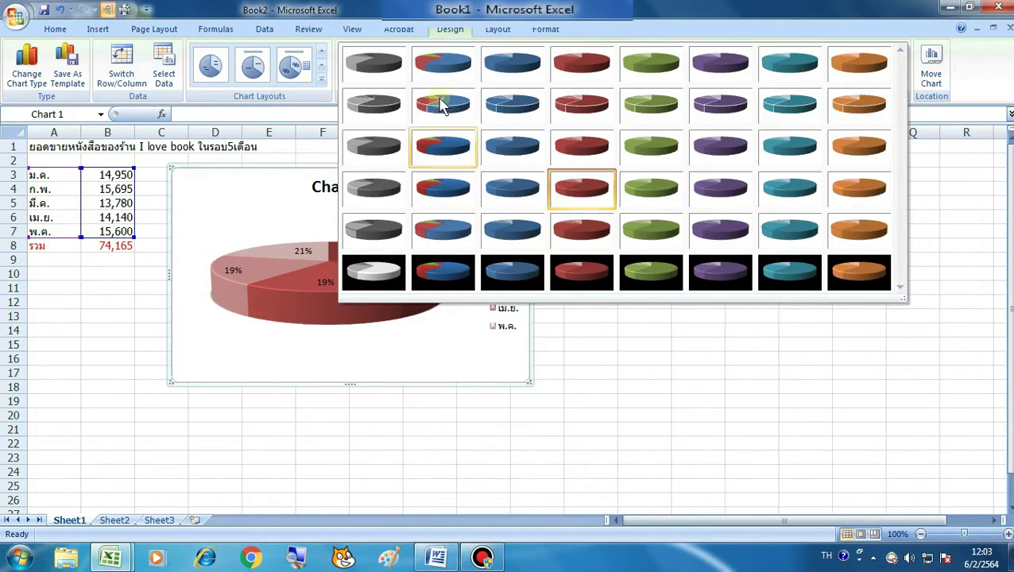
click(444, 66)
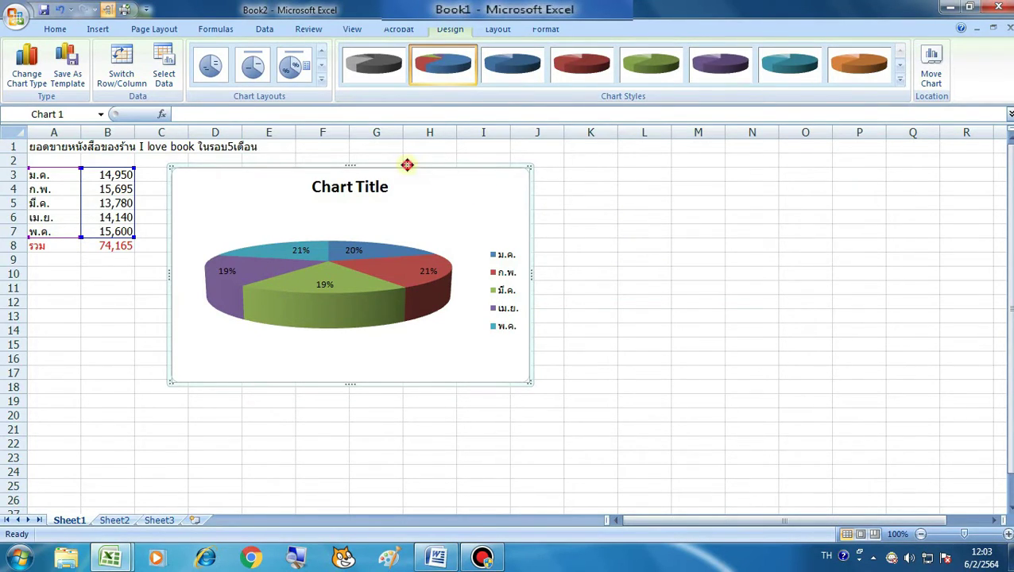
Switch the pie chart to the first plain Line chart subtype
click(19, 83)
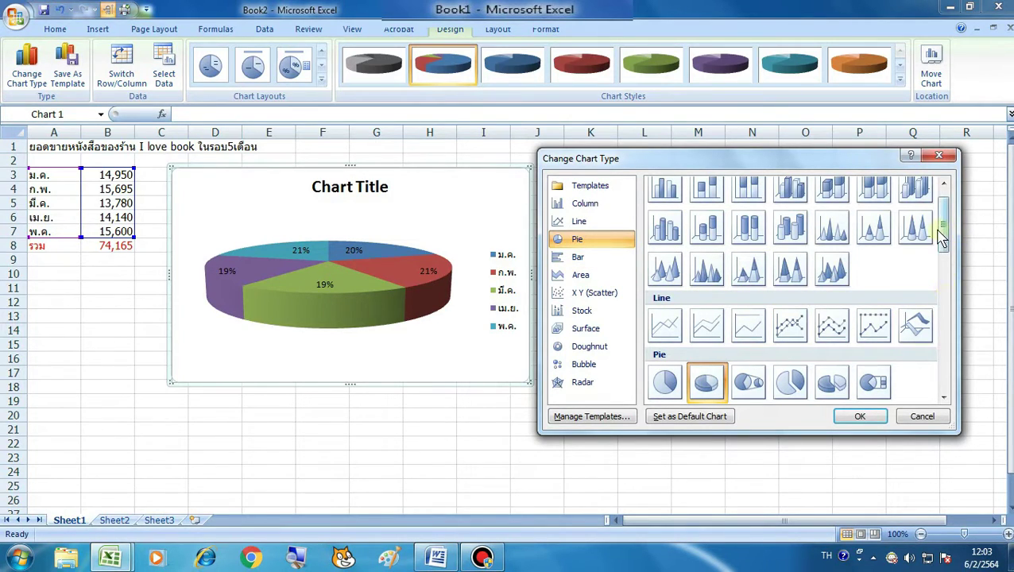
scroll(946, 230, down, 2)
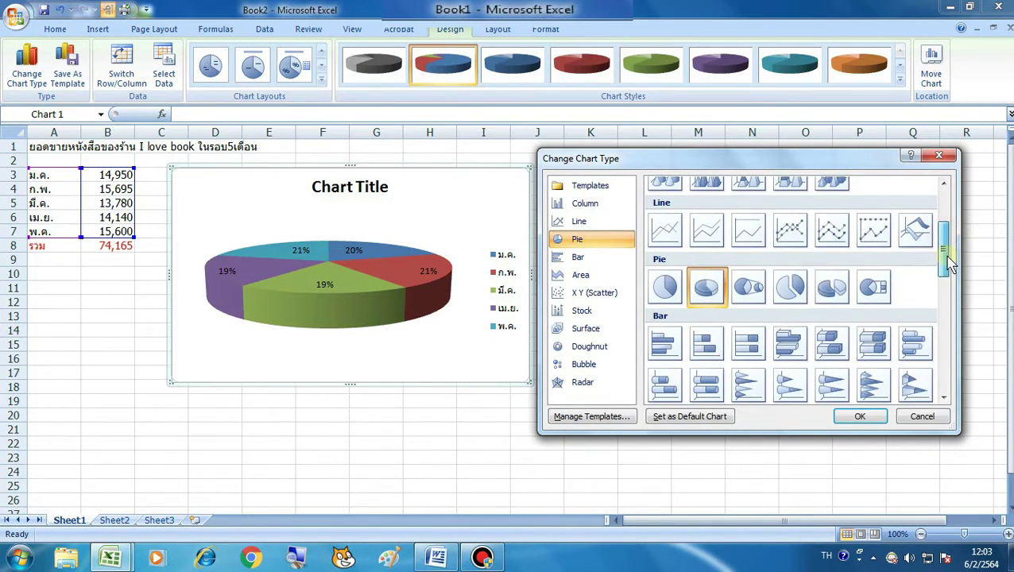
click(664, 231)
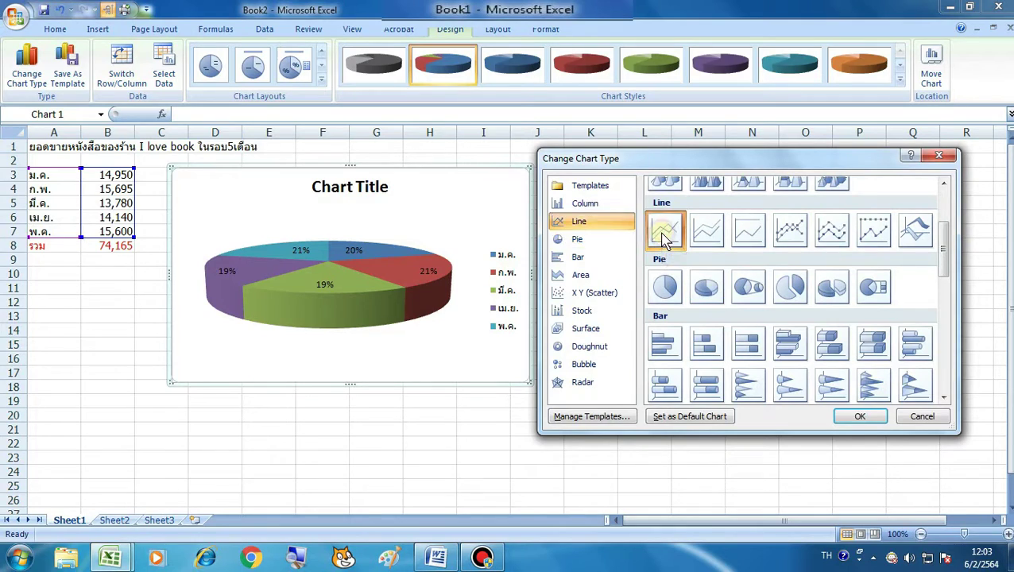
click(866, 416)
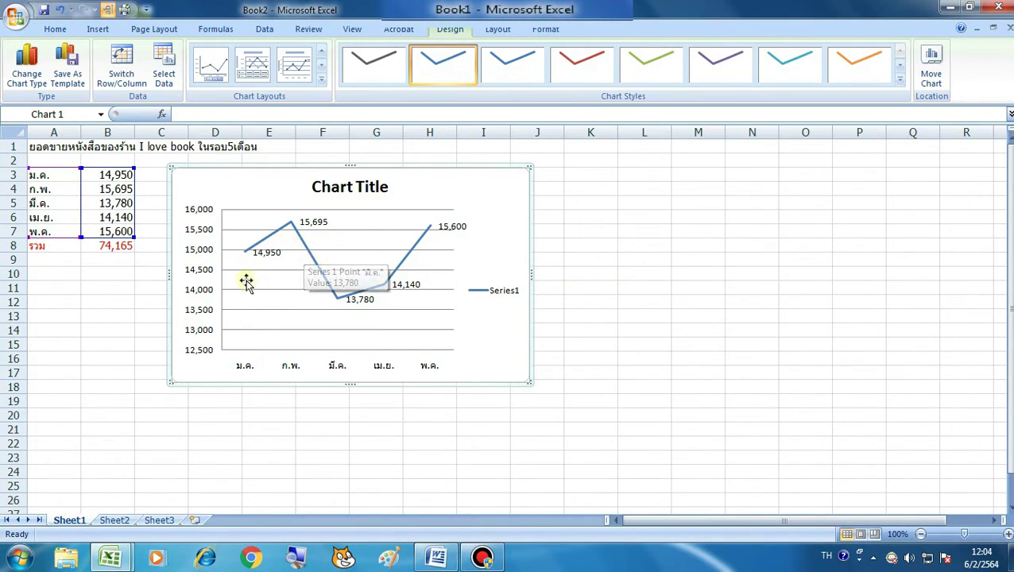
Try red, orange and teal line styles, then settle on the blue chart style
click(578, 77)
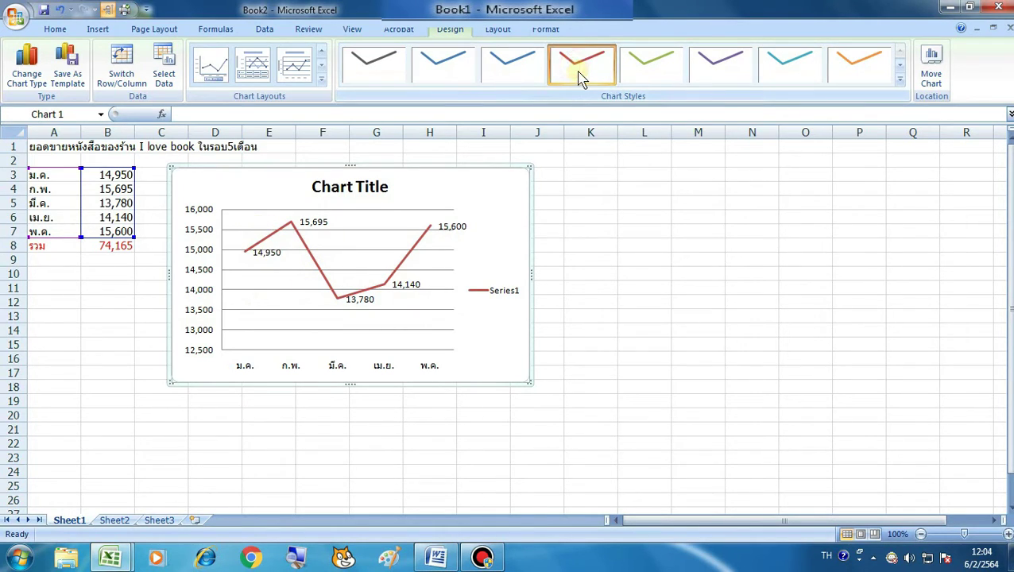
click(886, 80)
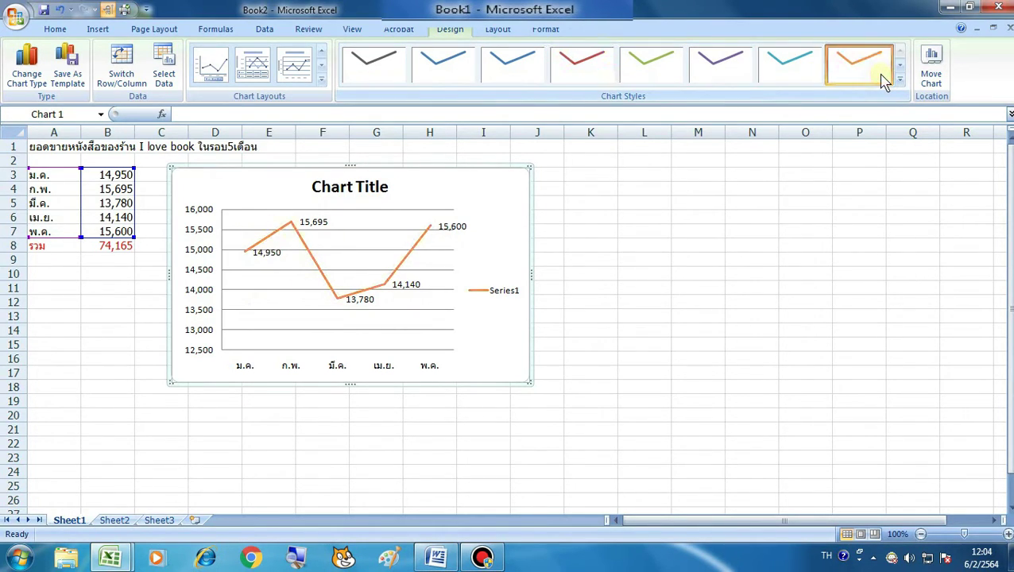
click(787, 80)
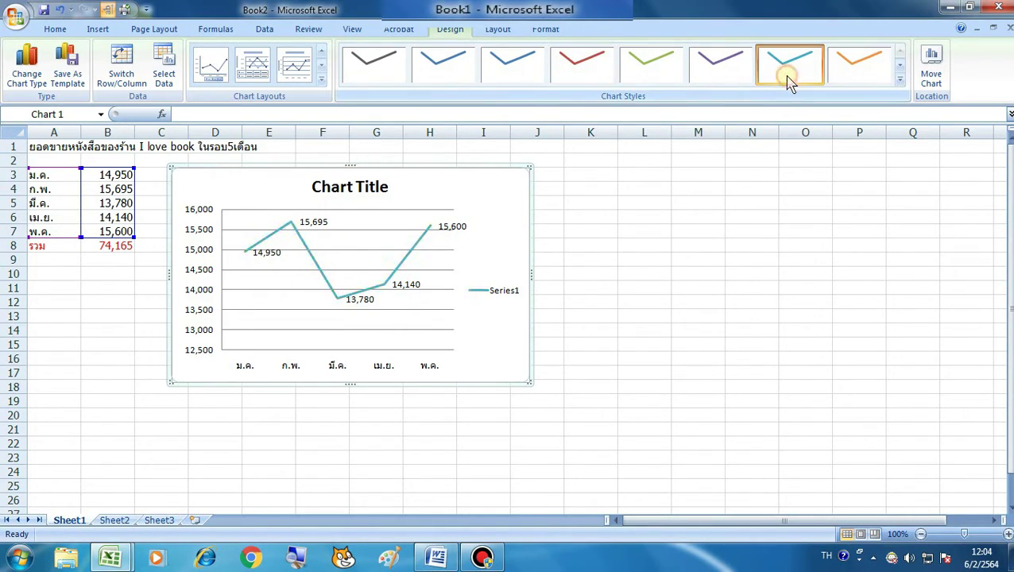
click(443, 67)
click(752, 315)
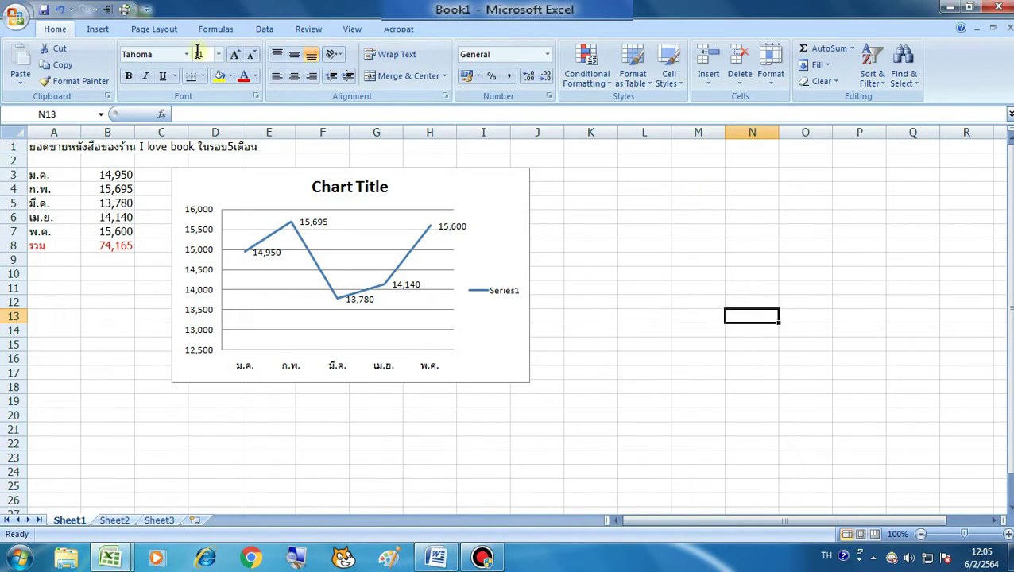
Draw a rounded rectangle to the right of the chart, around columns K to M
click(93, 33)
click(164, 64)
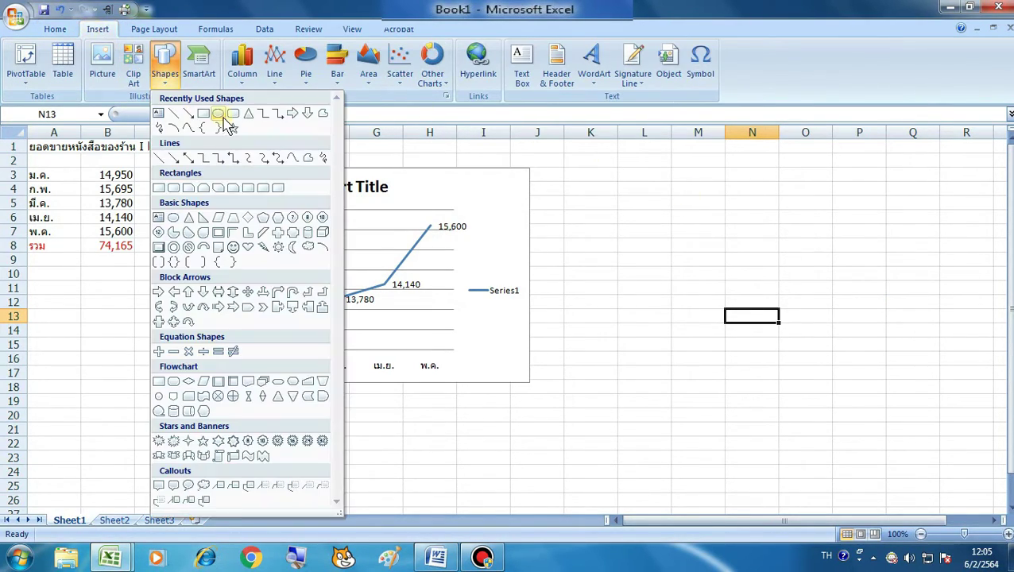
click(220, 117)
mouse_move(560, 171)
mouse_down()
mouse_move(739, 220)
mouse_move(727, 218)
mouse_up()
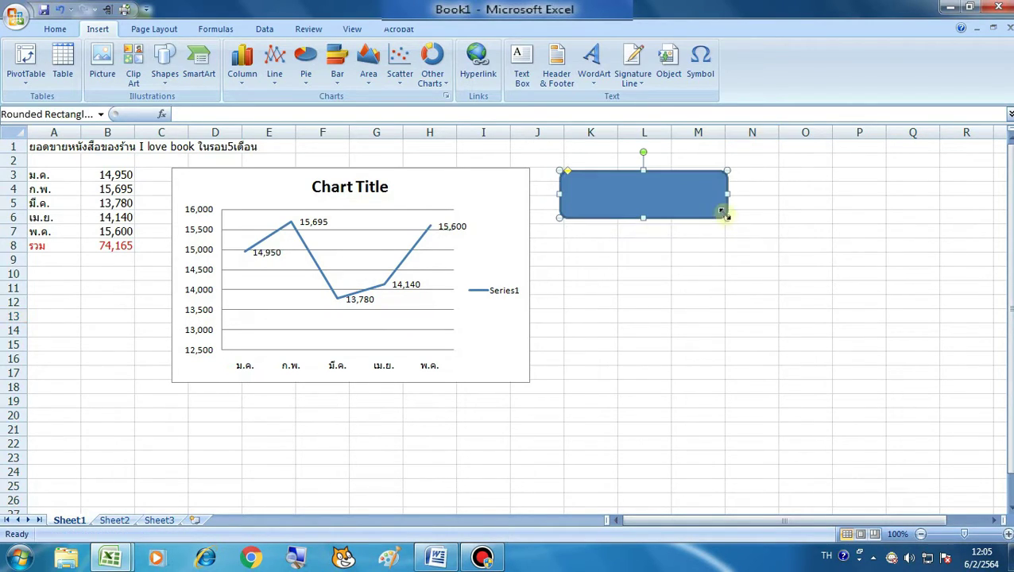
Round the rectangle's ends fully into a pill and give it the cyan shape style
drag(568, 171, 612, 167)
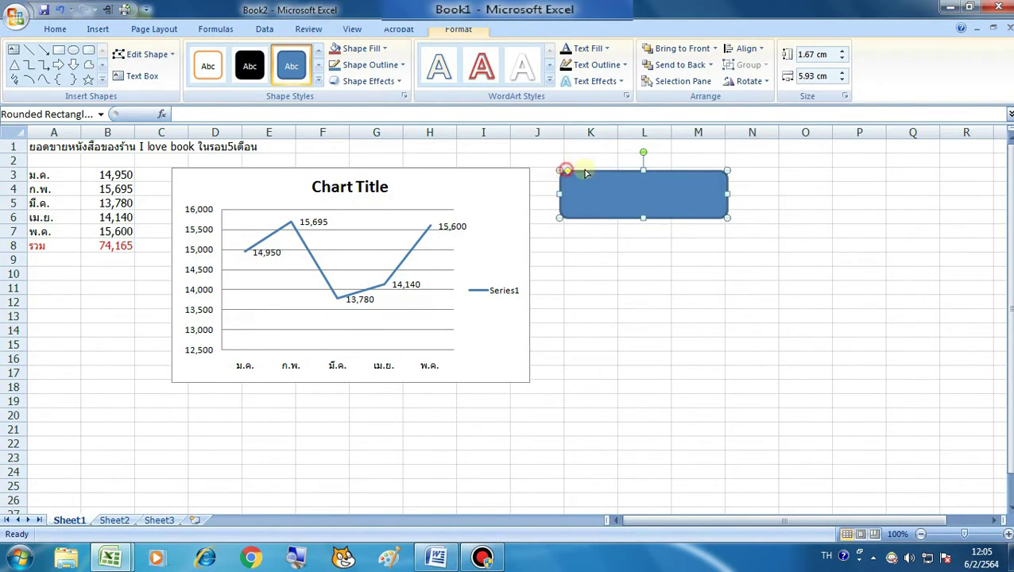
click(318, 81)
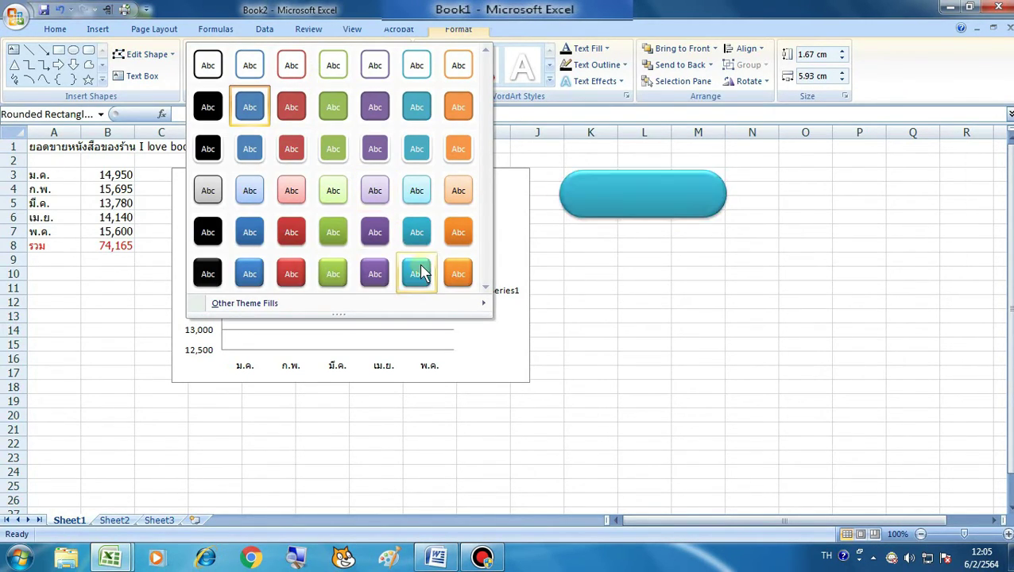
click(421, 273)
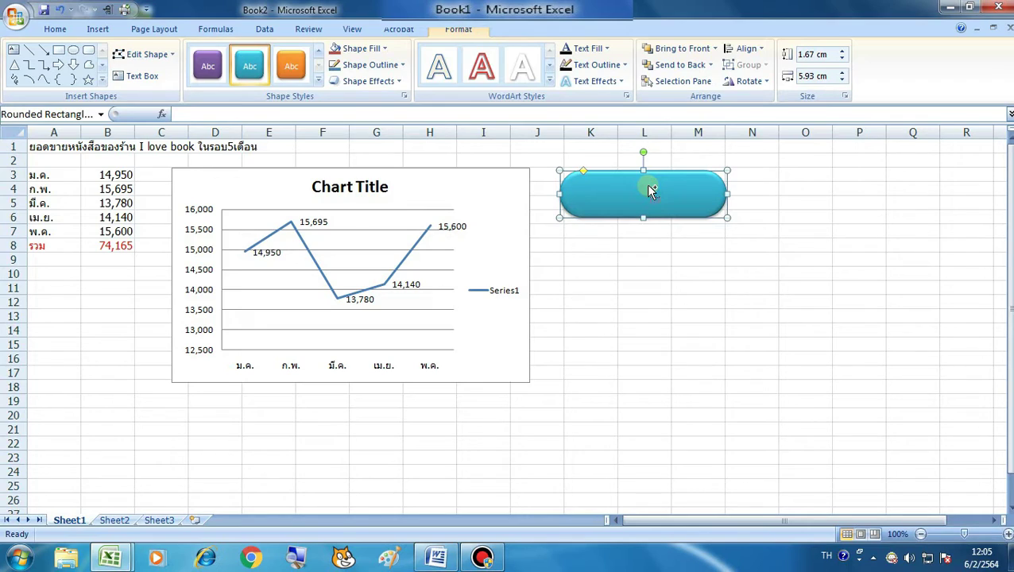
Duplicate the pill twice below the original and colour the middle copy orange
drag(644, 200, 645, 260)
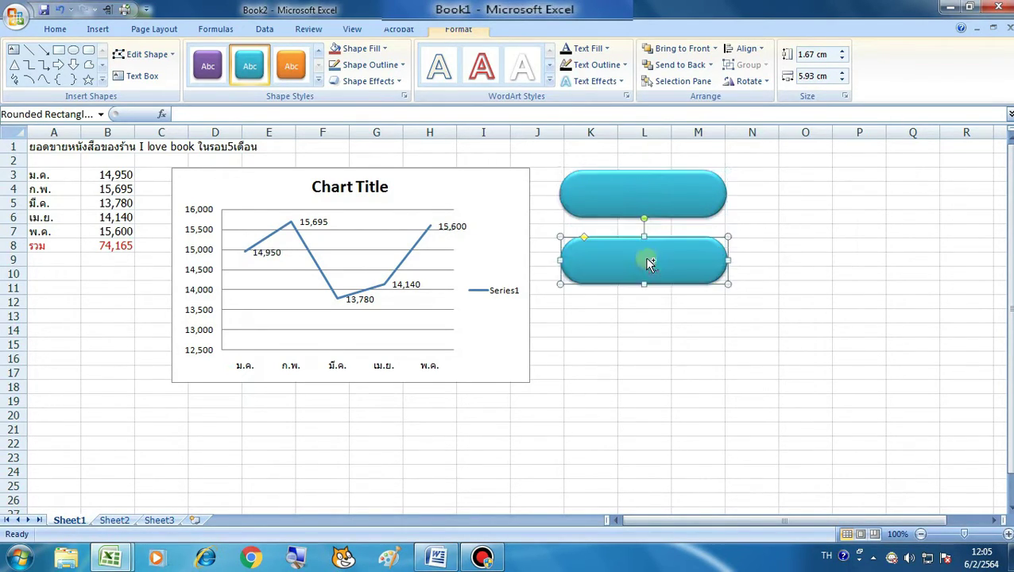
key(ctrl+d)
click(661, 201)
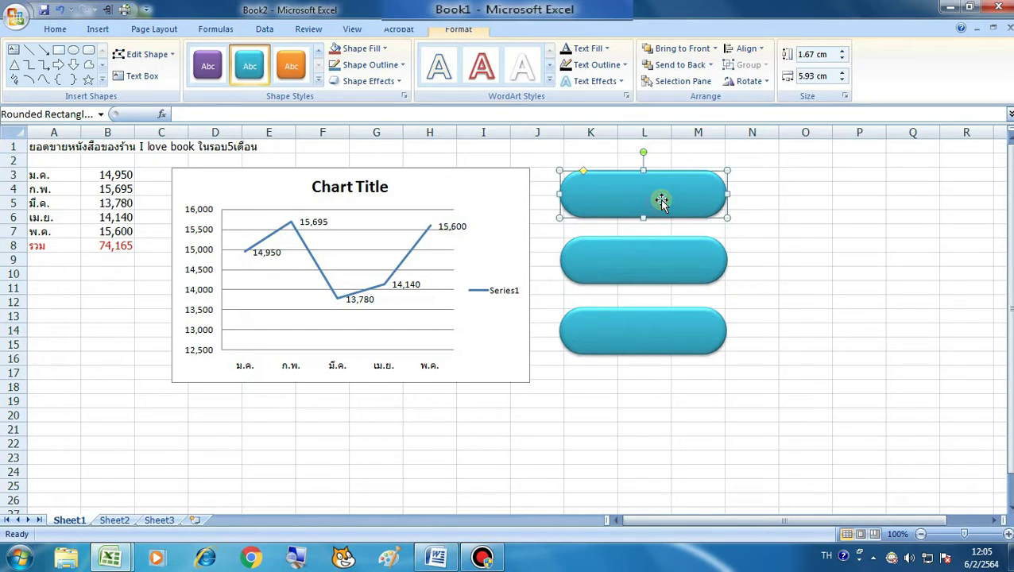
click(652, 268)
click(291, 66)
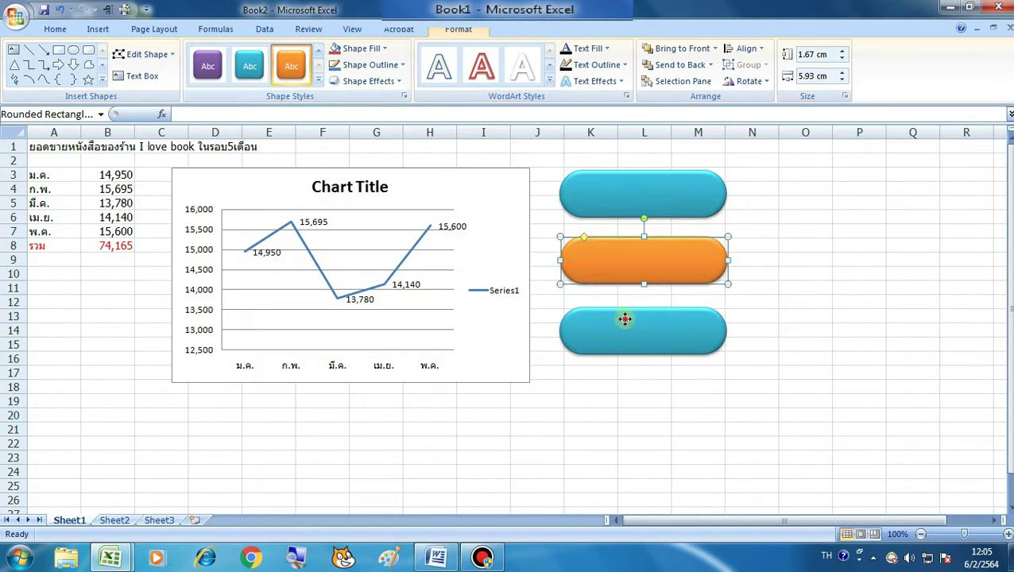
Apply the purple shape style preset to the bottom pill
click(656, 318)
click(209, 70)
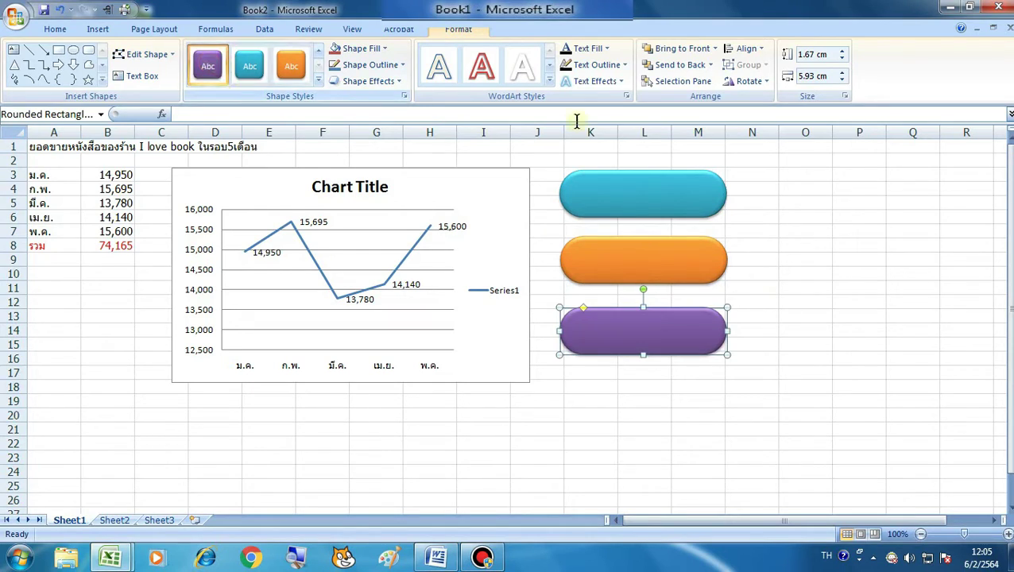
click(797, 289)
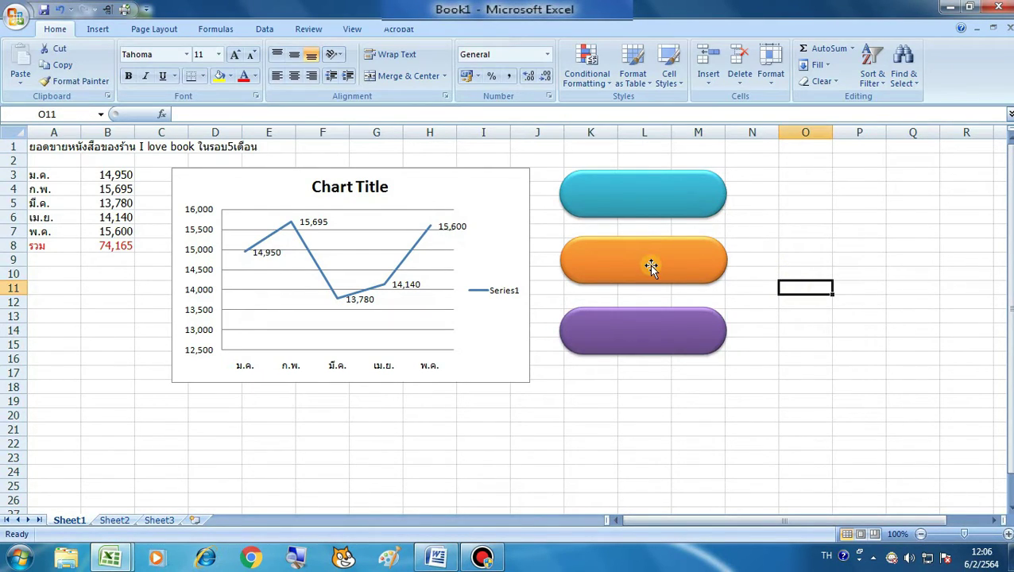
Label the top blue pill 'ไปหน้า 2'
click(648, 199)
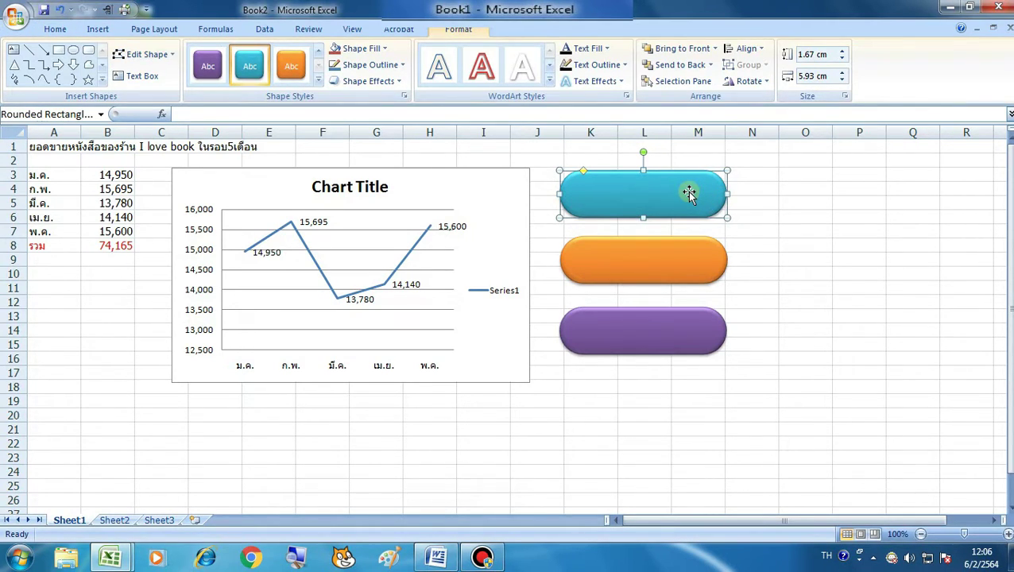
right_click(688, 194)
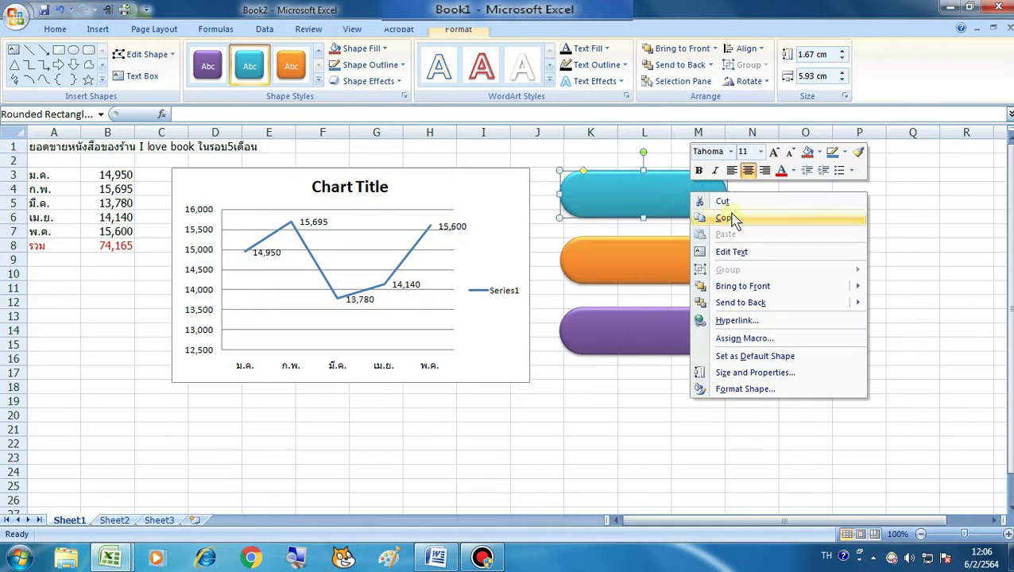
click(772, 252)
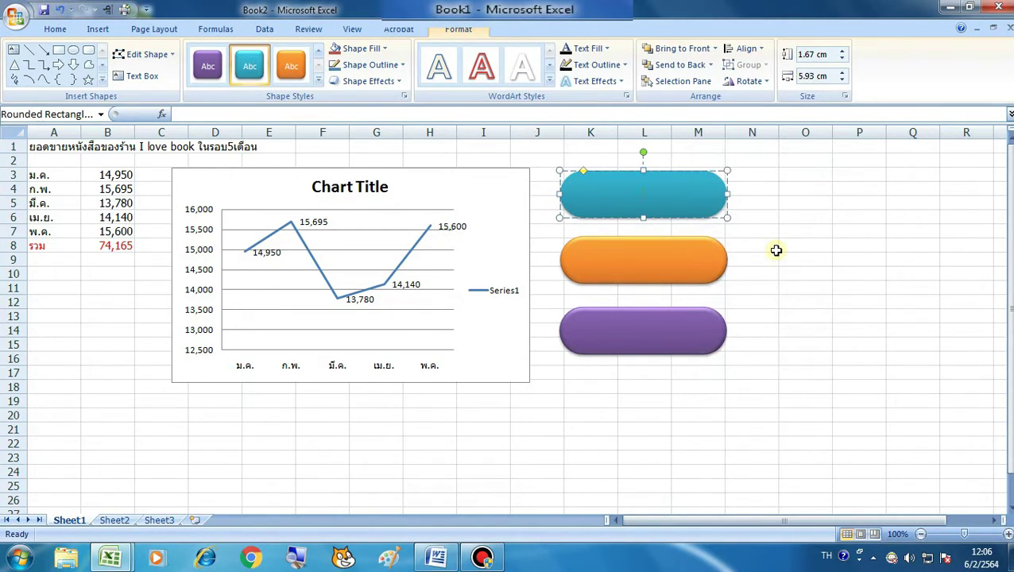
click(776, 250)
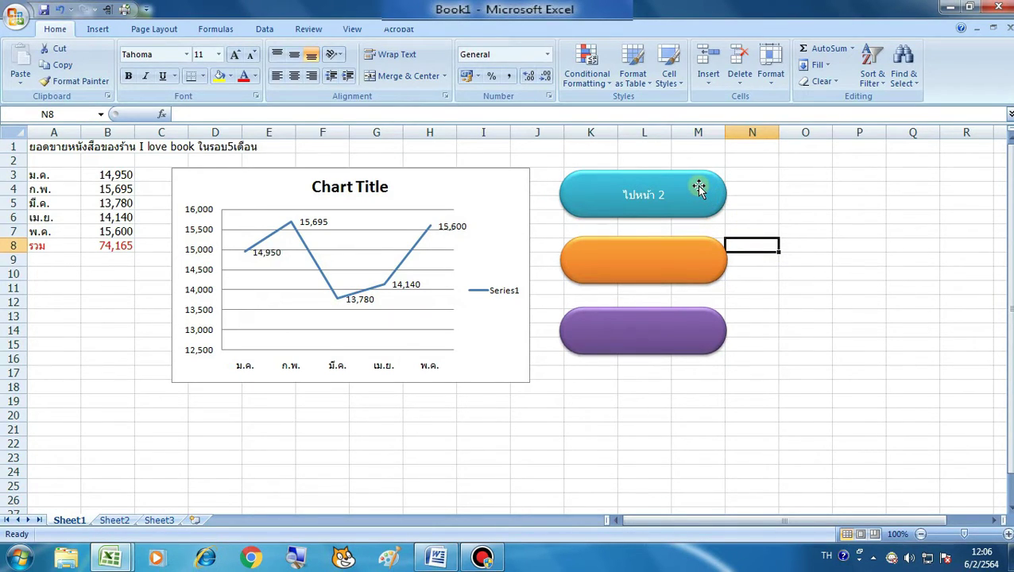
click(111, 523)
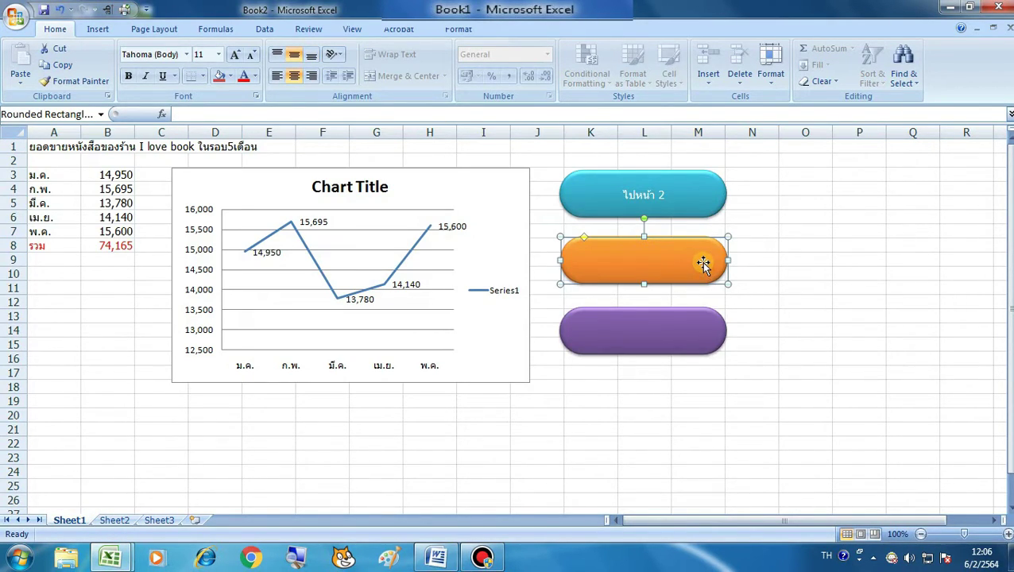
Label the orange pill 'ไฟล์อื่นๆ'
right_click(706, 267)
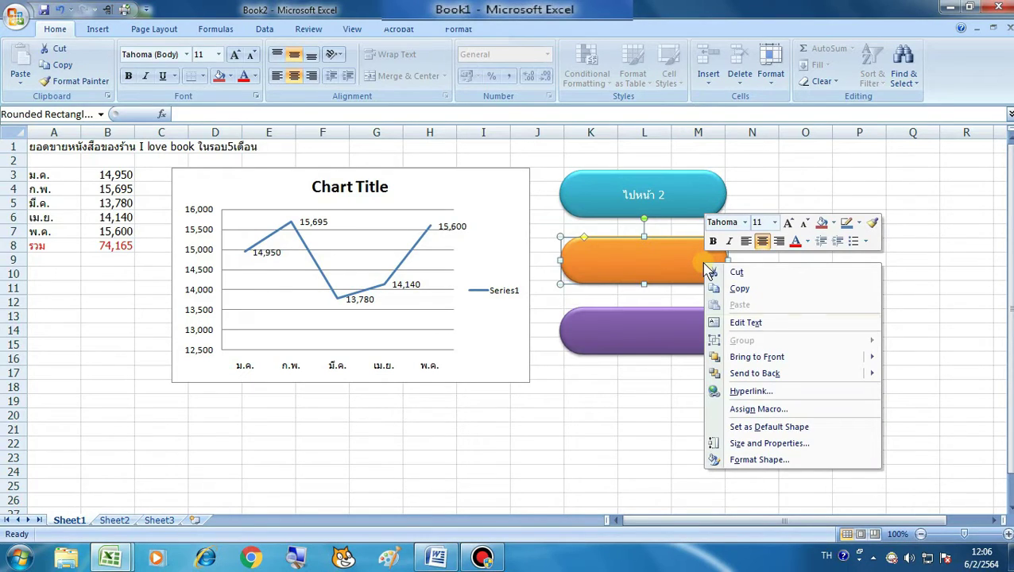
click(721, 324)
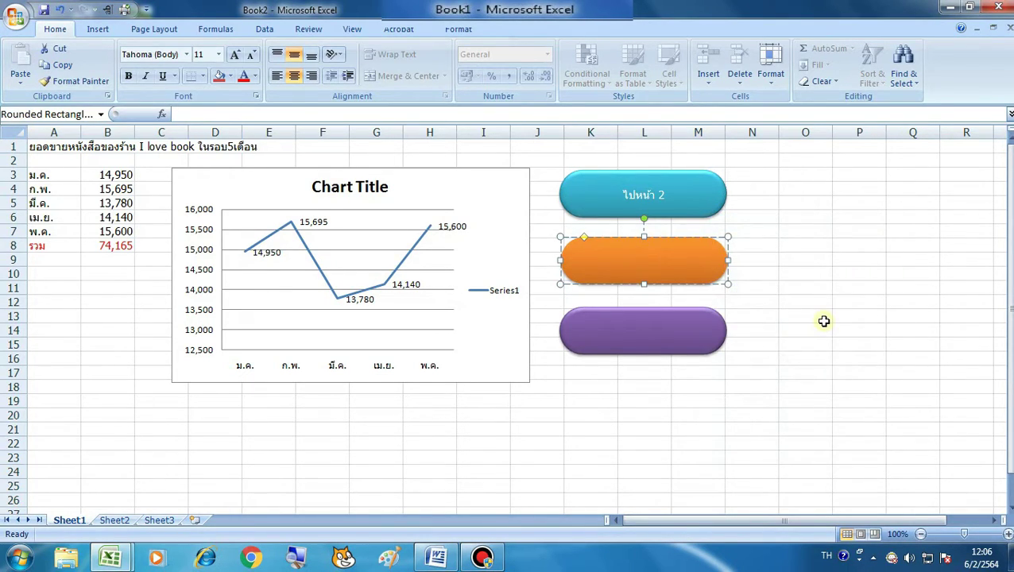
text(ไฟล์อื่นๆ)
click(821, 434)
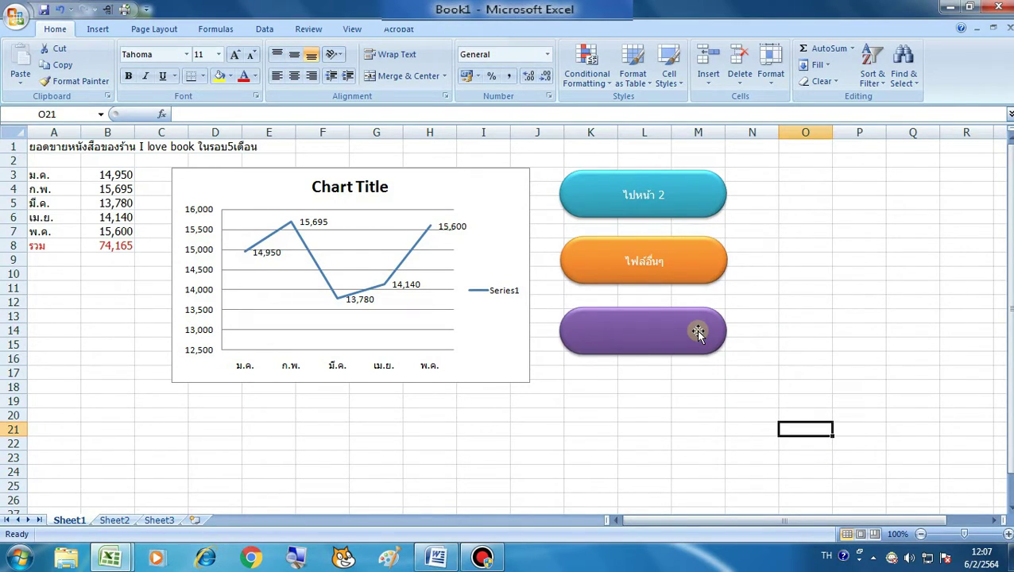
Switch input to English and label the purple pill 'Google'
right_click(697, 332)
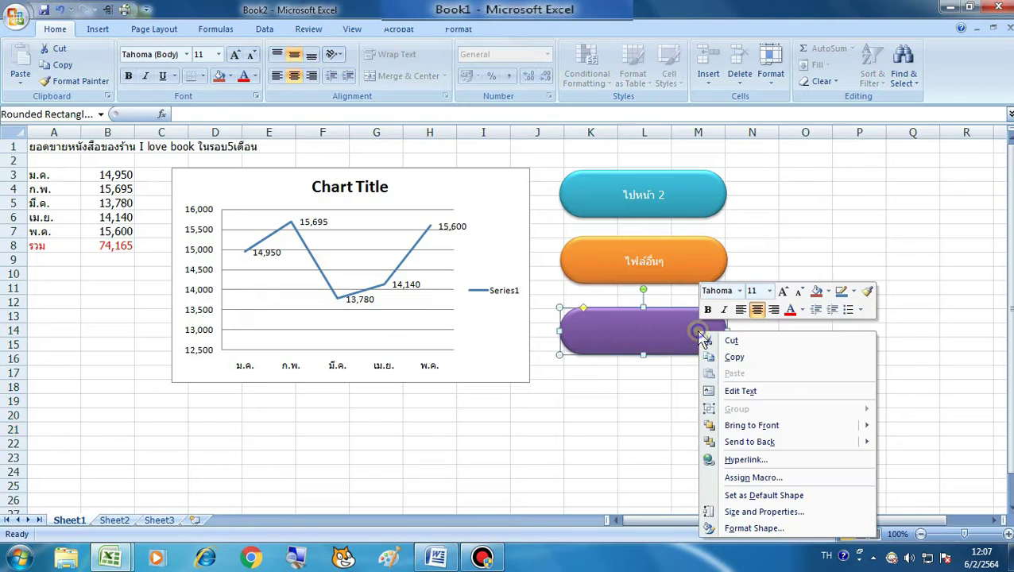
click(745, 390)
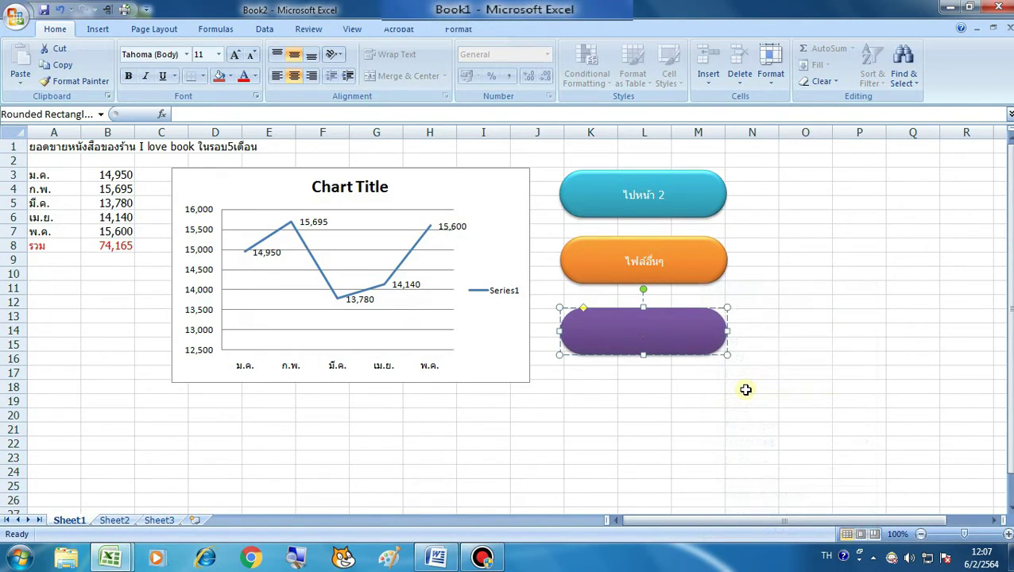
click(838, 556)
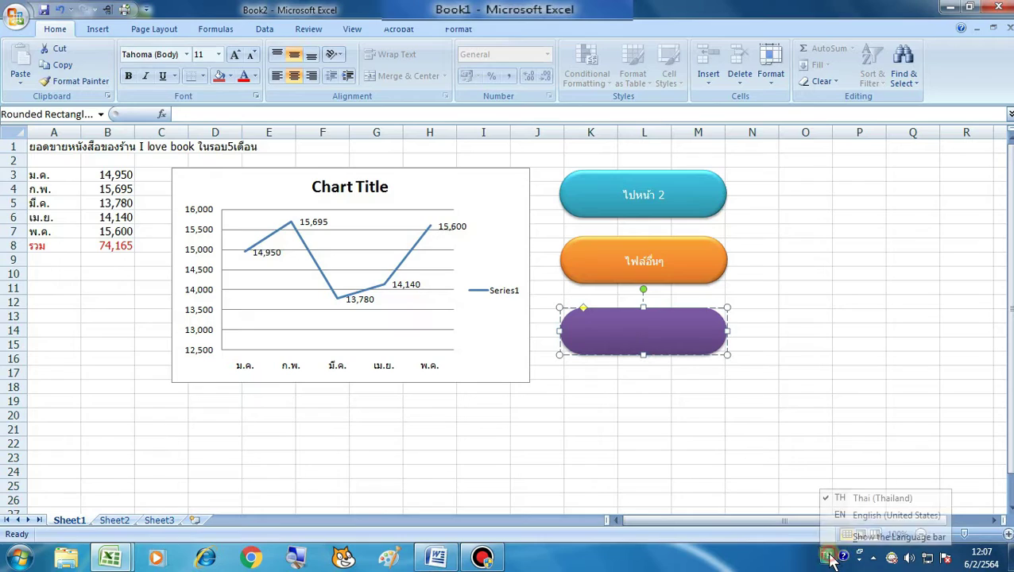
click(854, 443)
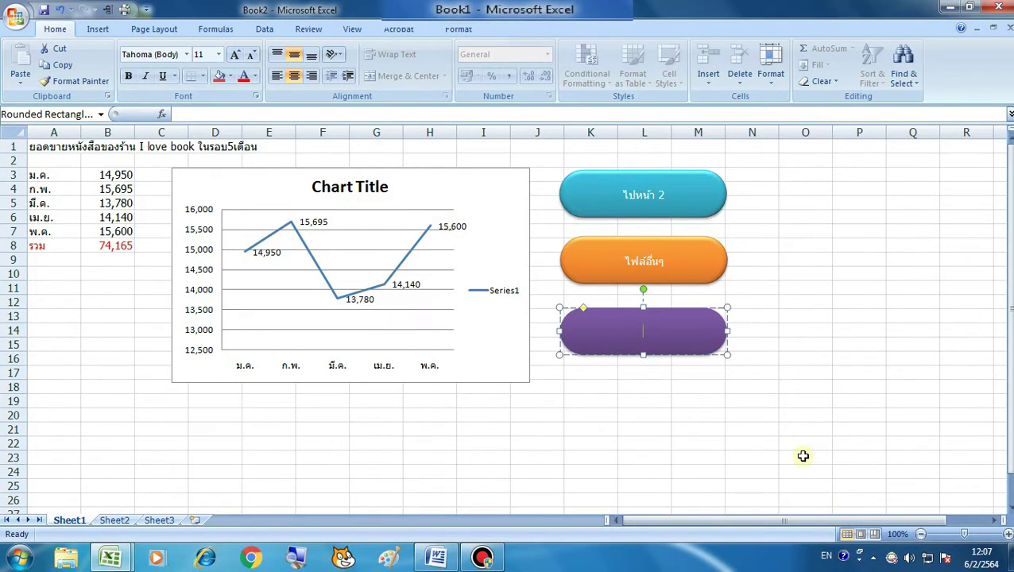
text(Googl)
text(e)
click(803, 455)
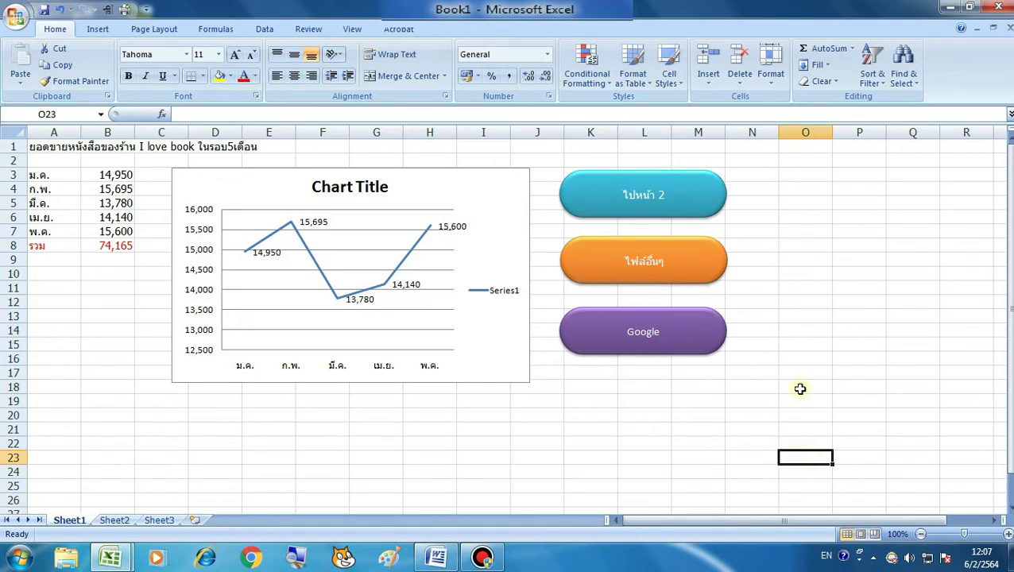
Hyperlink the ไปหน้า 2 pill to Sheet2, cell A1, as a place in this document
right_click(699, 195)
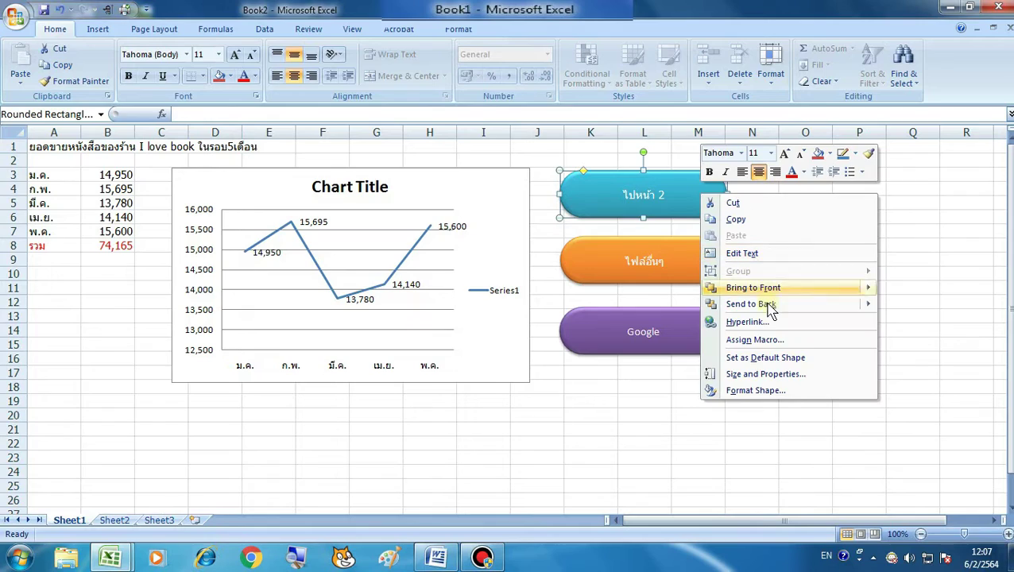
click(791, 328)
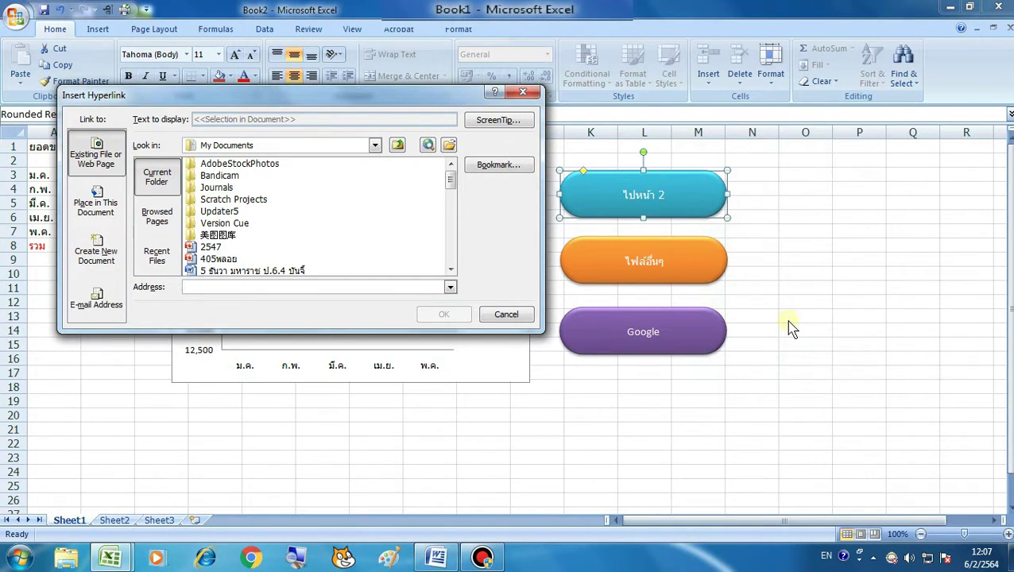
click(97, 211)
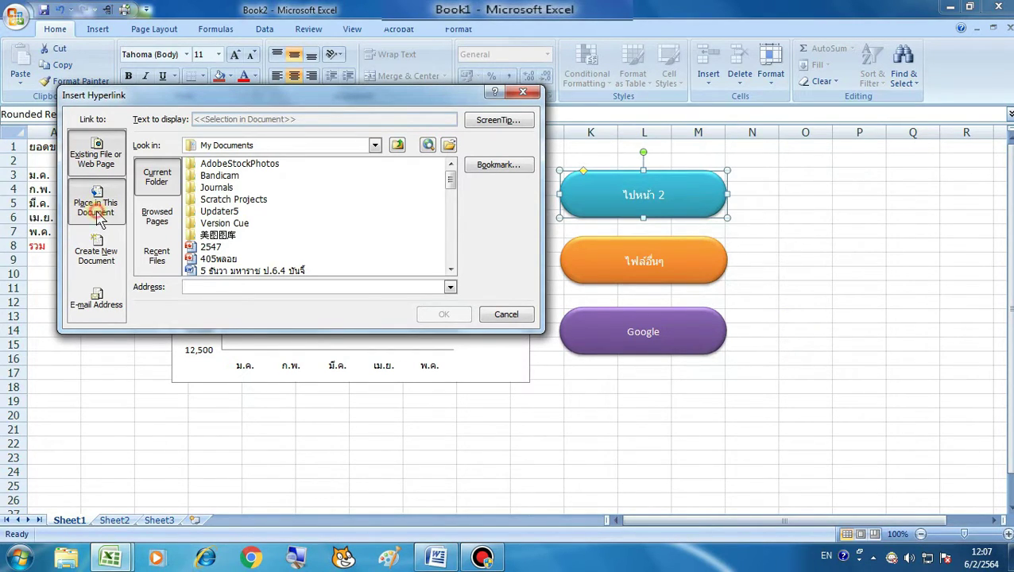
click(181, 209)
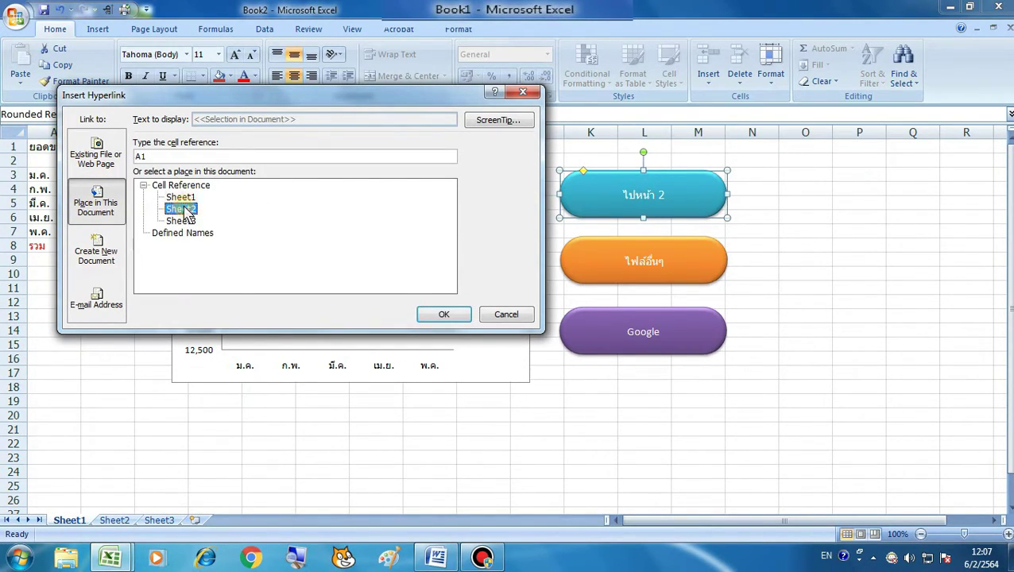
click(437, 314)
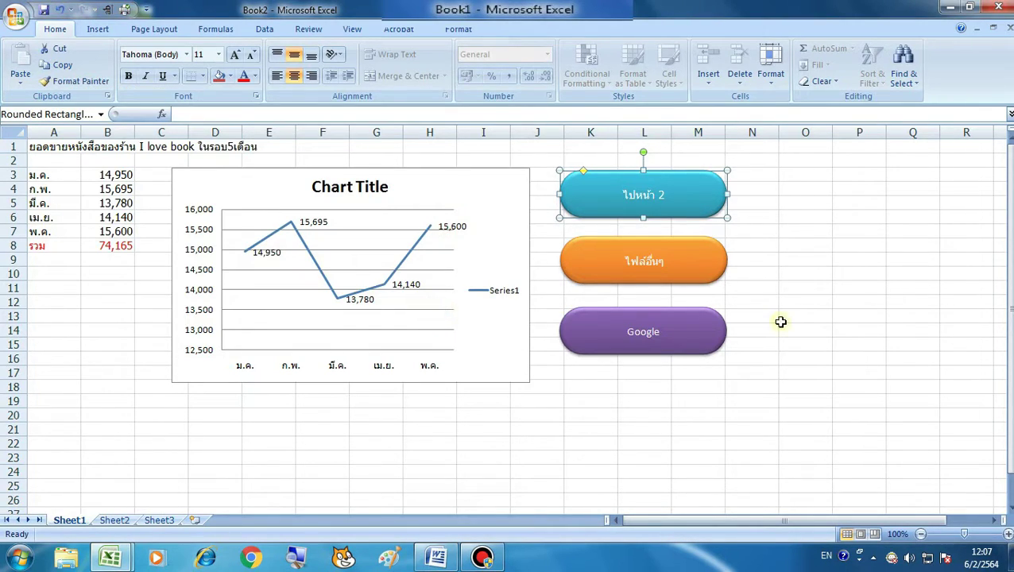
click(883, 282)
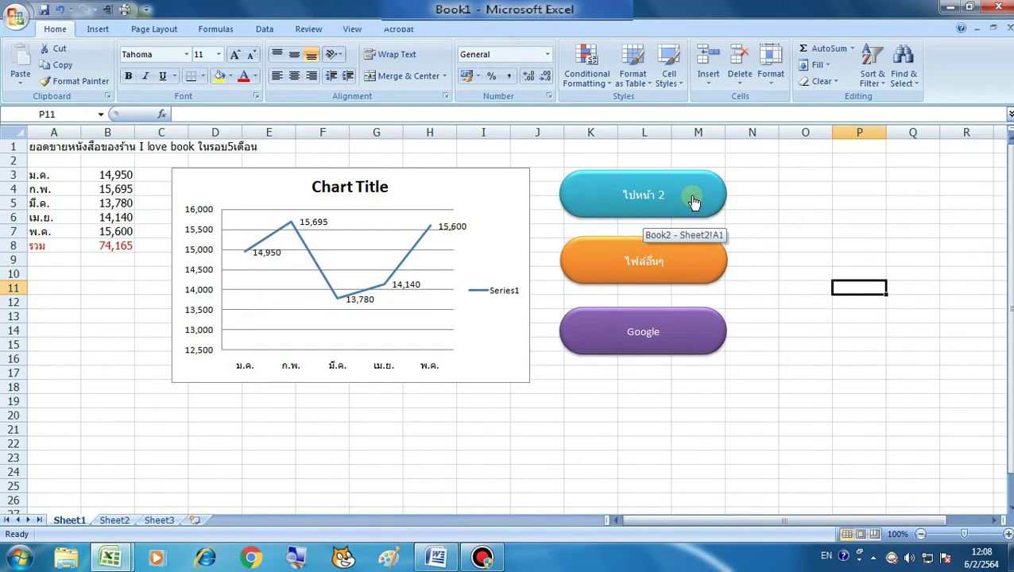
Jump to Sheet2 via the button and draw an oval spanning columns B–F, rows 3–8
click(691, 196)
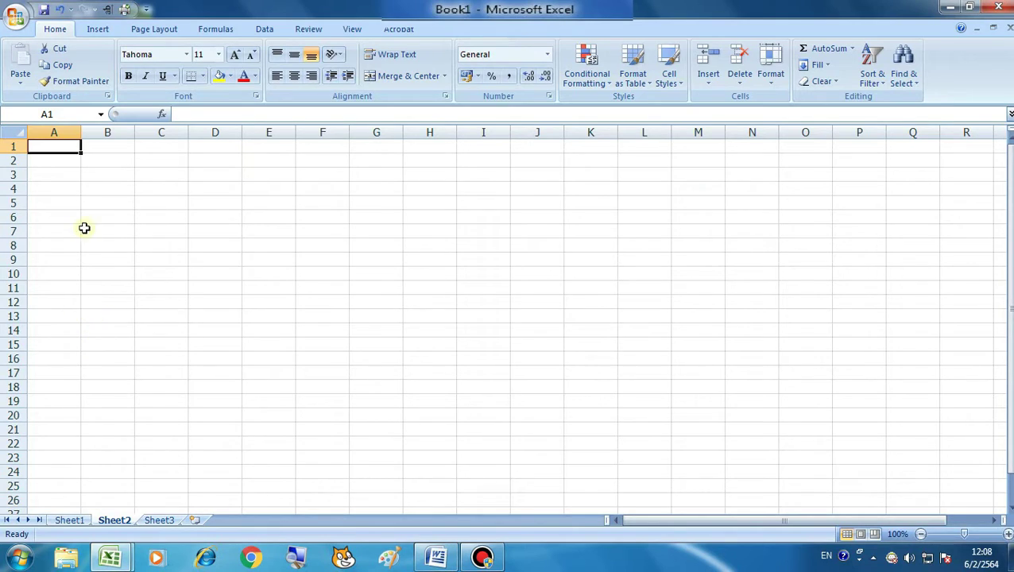
click(89, 32)
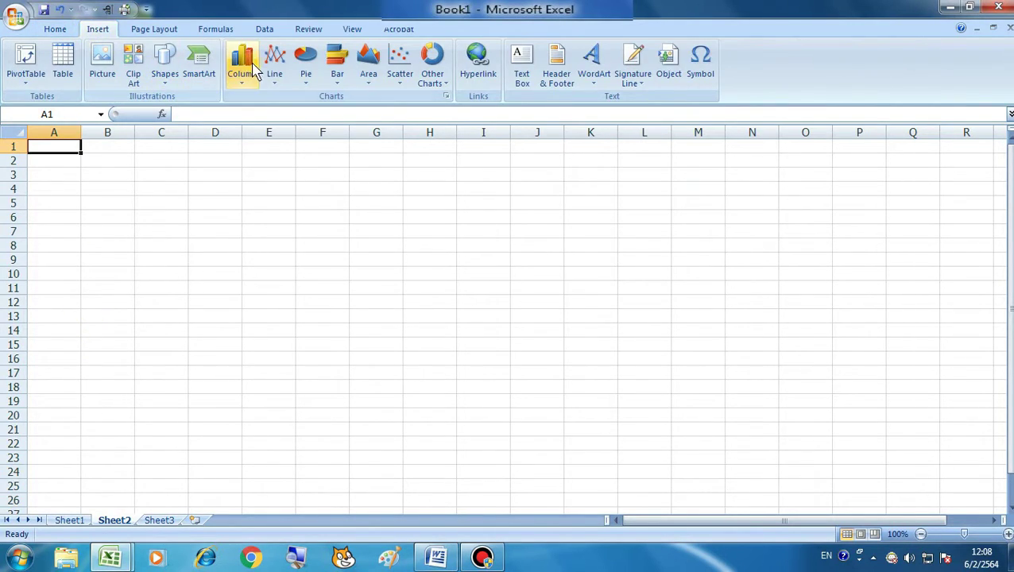
click(164, 78)
click(217, 113)
drag(105, 176, 337, 251)
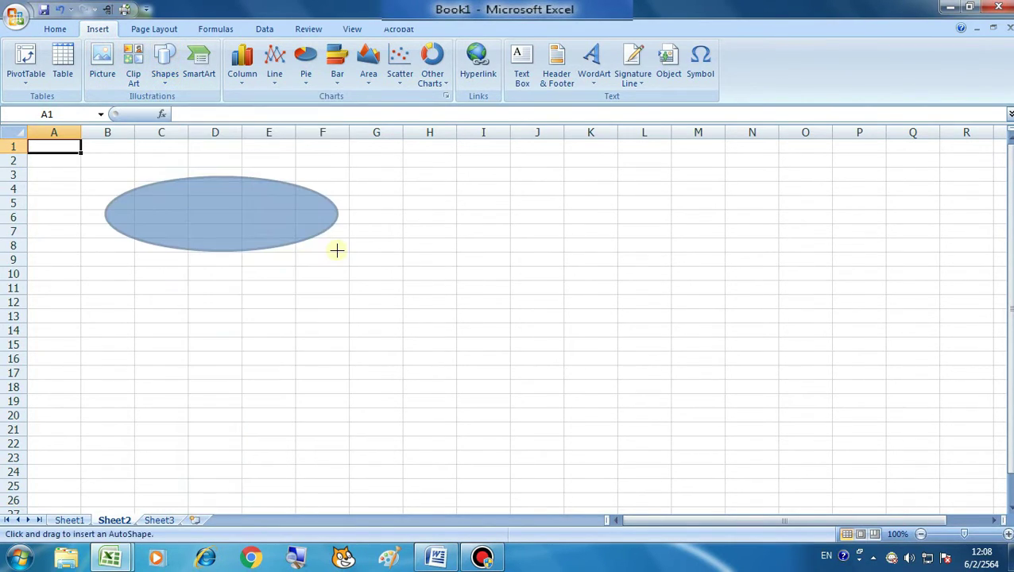
Type the label 'กลับหน้าแรก' inside the oval
right_click(249, 208)
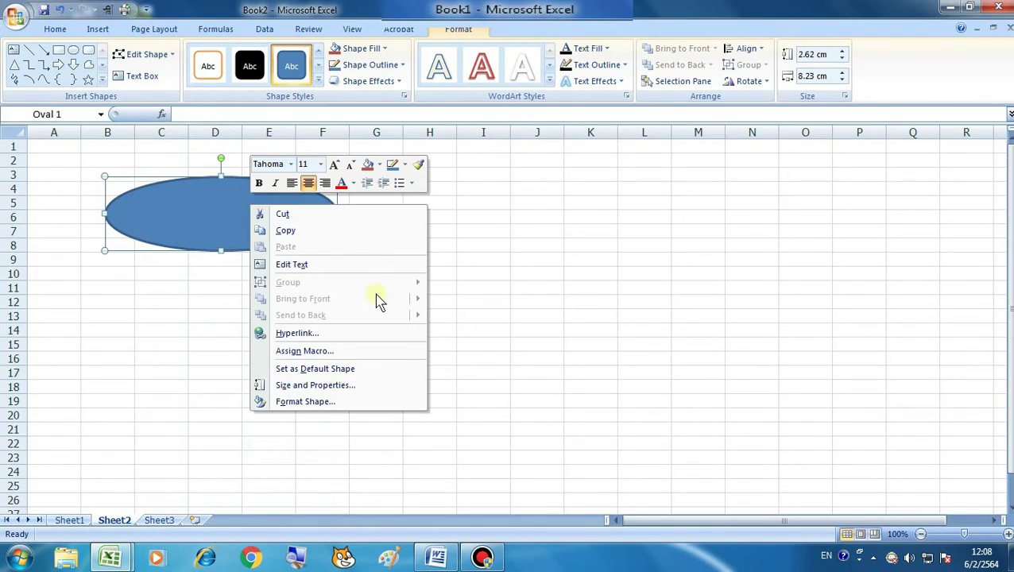
click(368, 265)
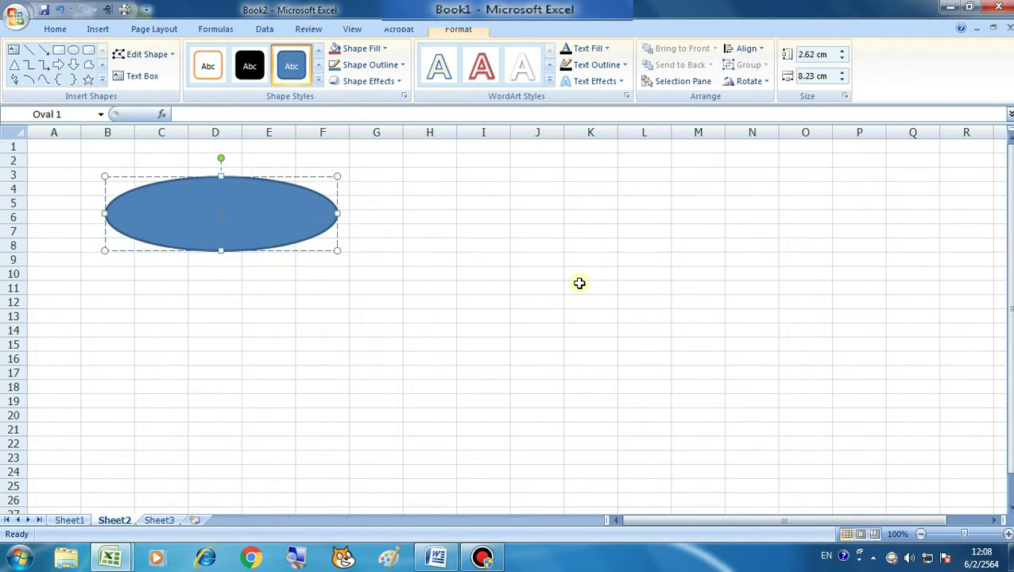
text(กลับหน้าแรก)
click(536, 370)
click(296, 199)
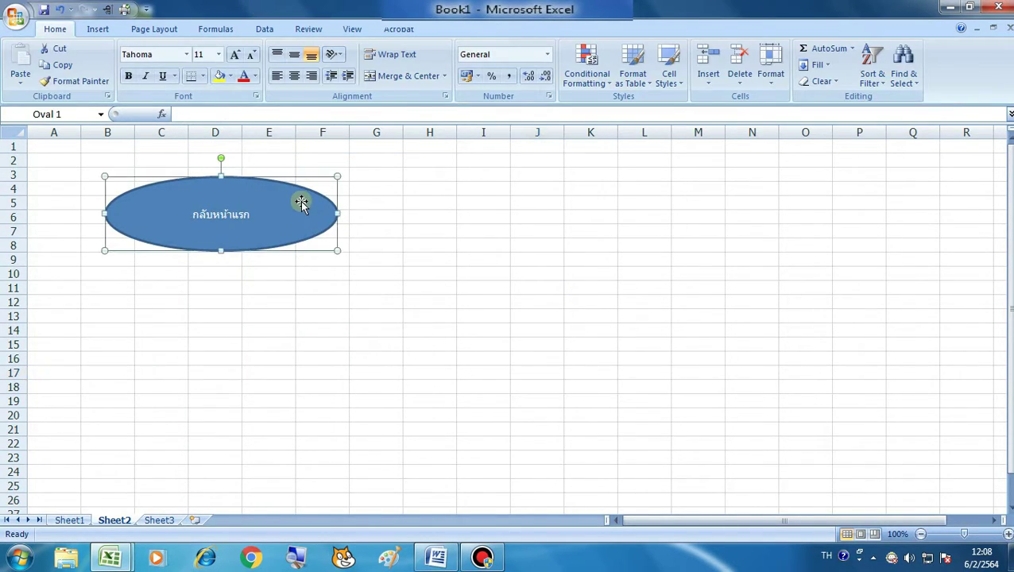
click(487, 313)
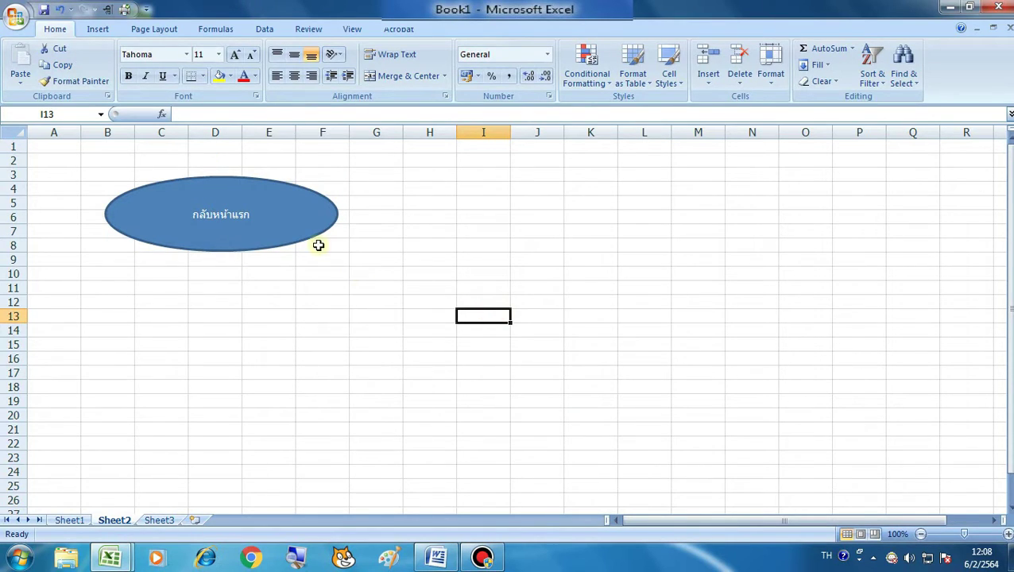
Hyperlink the oval to Sheet1 and follow it back to Sheet1
right_click(261, 208)
right_click(235, 189)
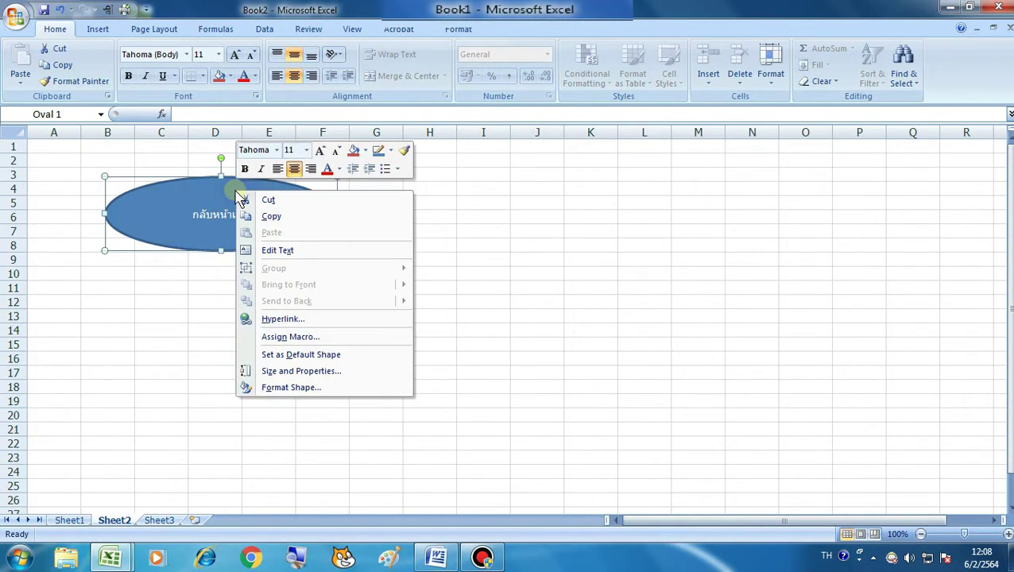
click(306, 321)
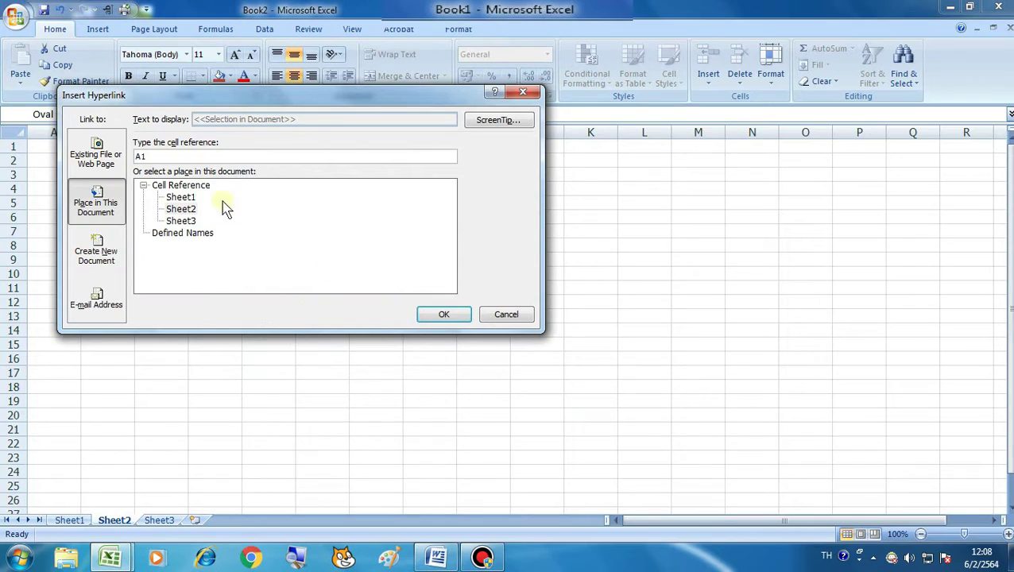
click(181, 197)
click(444, 314)
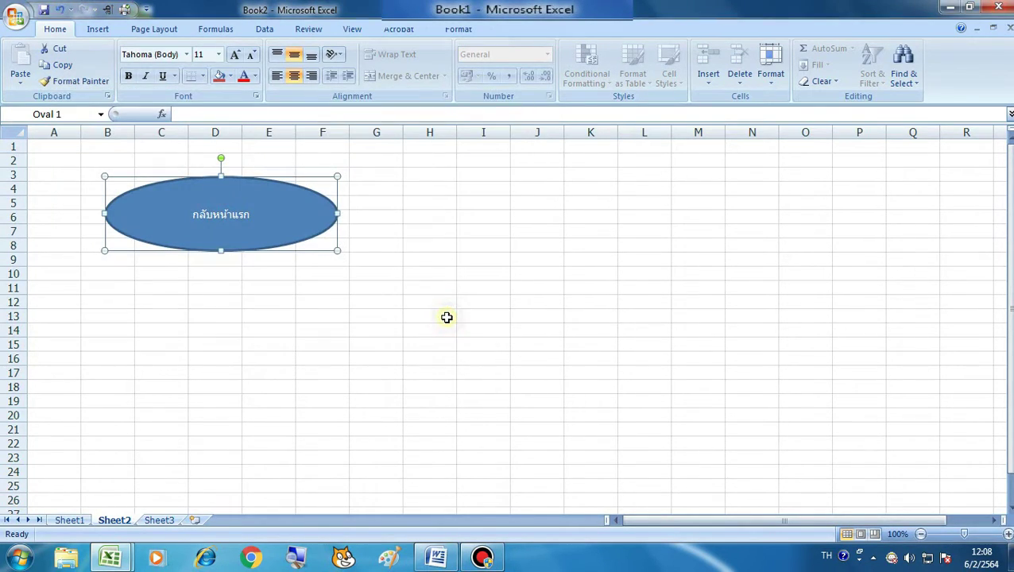
click(447, 318)
click(281, 218)
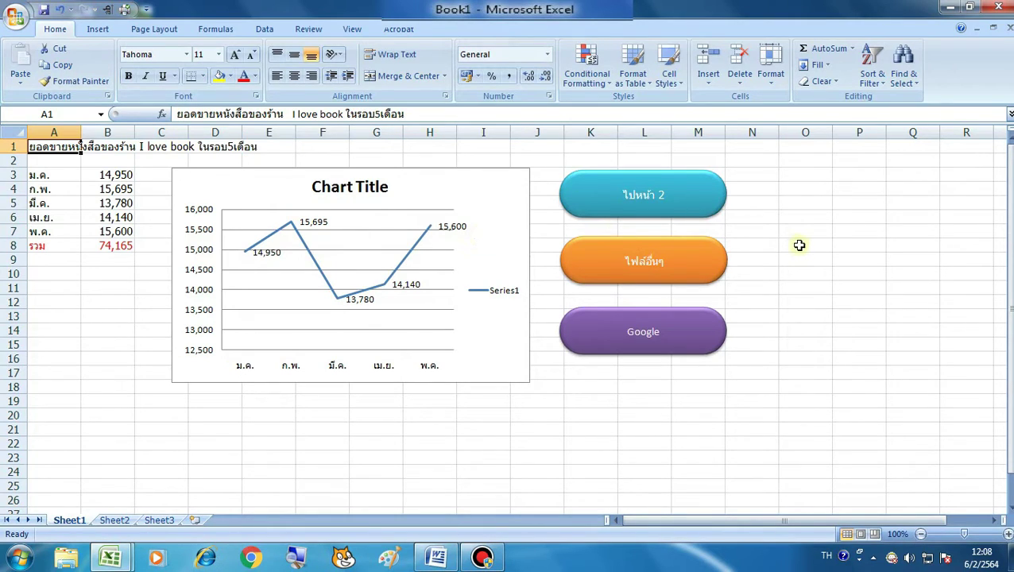
Hyperlink the orange ไฟล์อื่นๆ pill to the Word file นิทานอีสป หนูบ้านกับหนูนา
click(802, 273)
ctrl+click(693, 263)
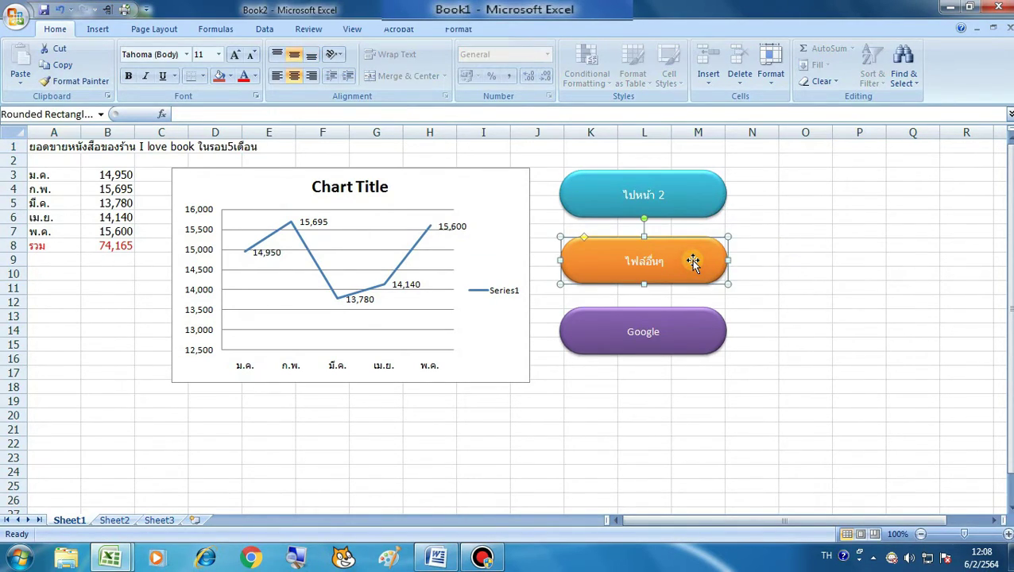
right_click(695, 266)
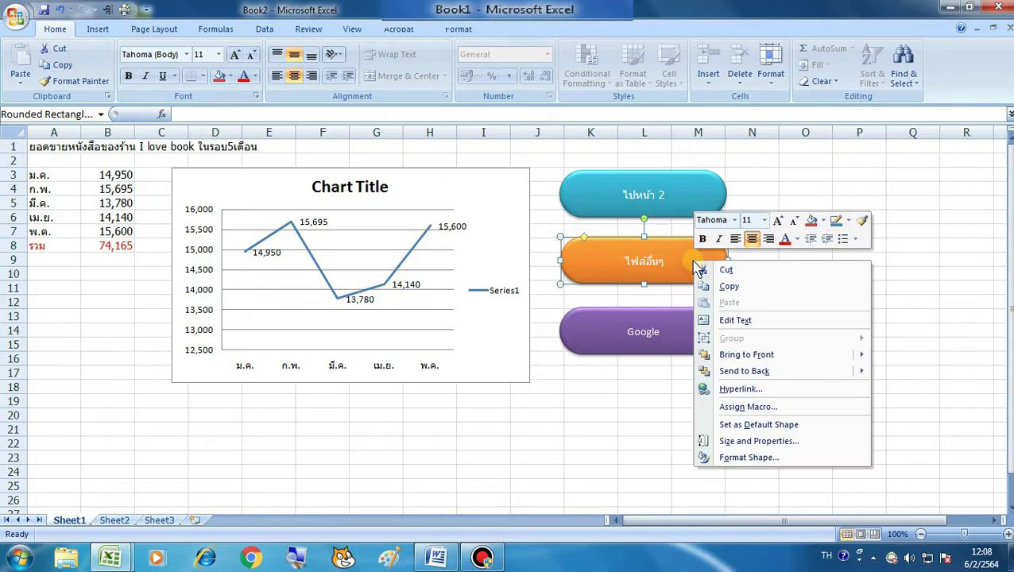
click(763, 389)
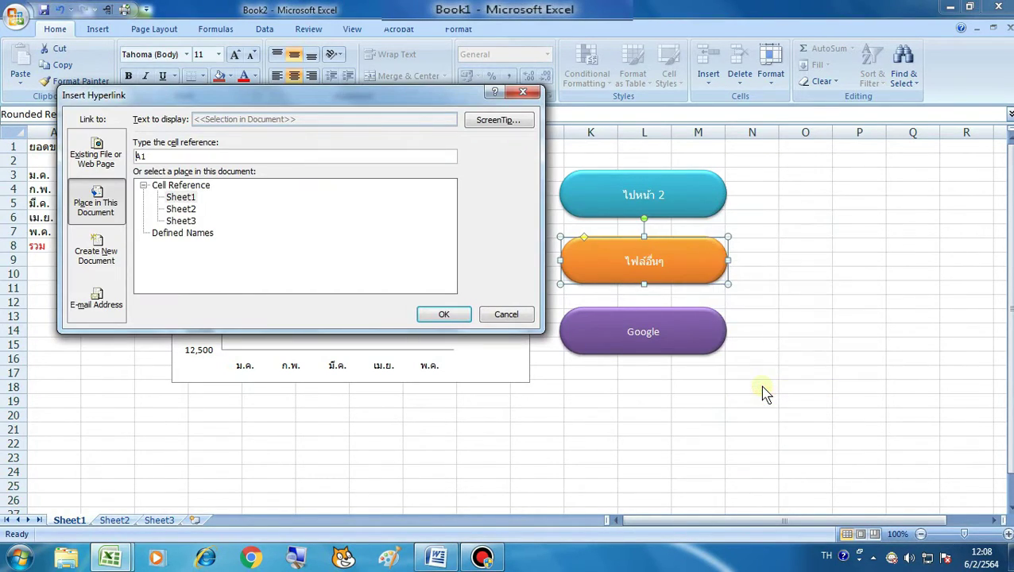
click(90, 168)
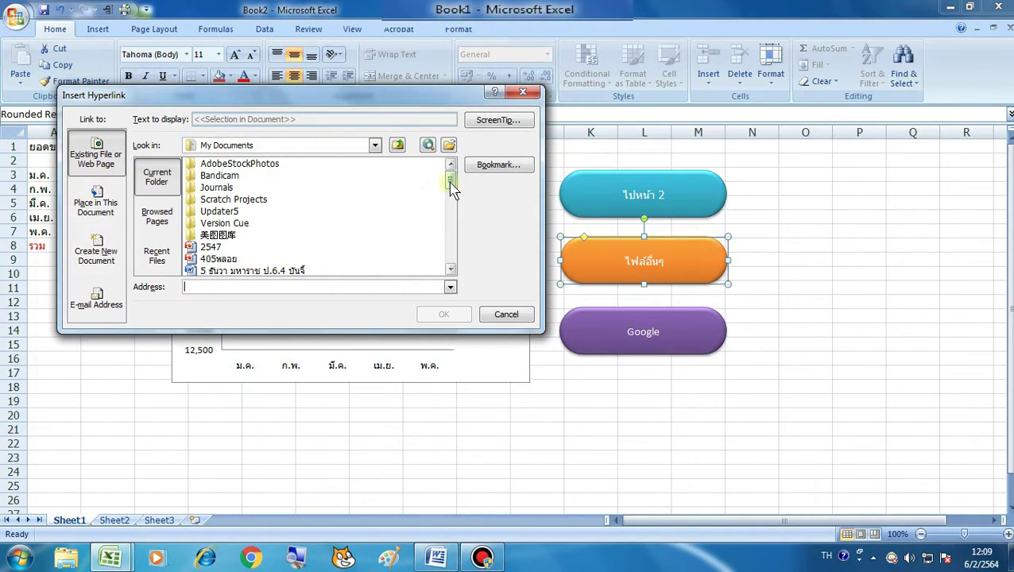
drag(451, 185, 456, 240)
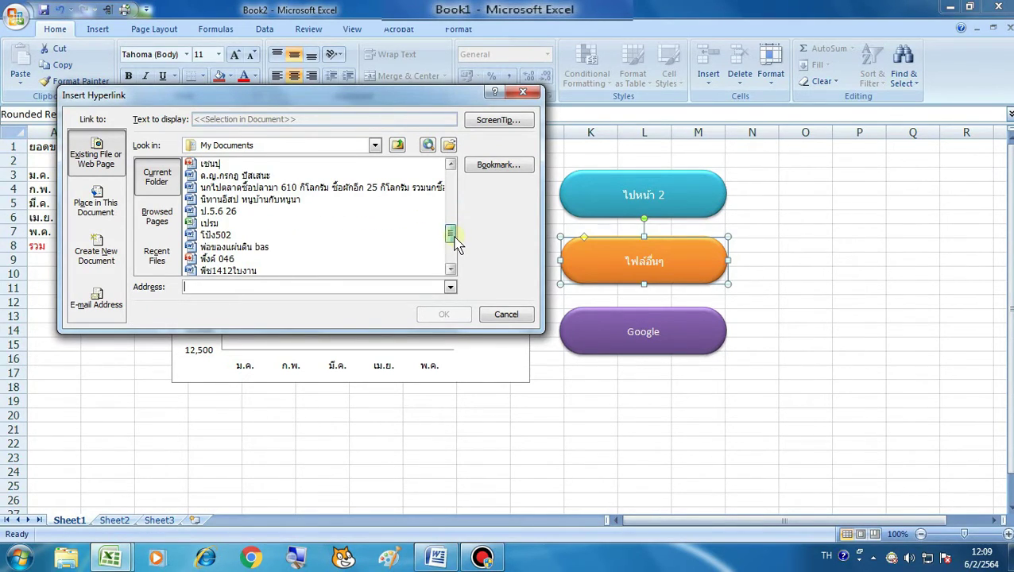
drag(456, 241, 457, 246)
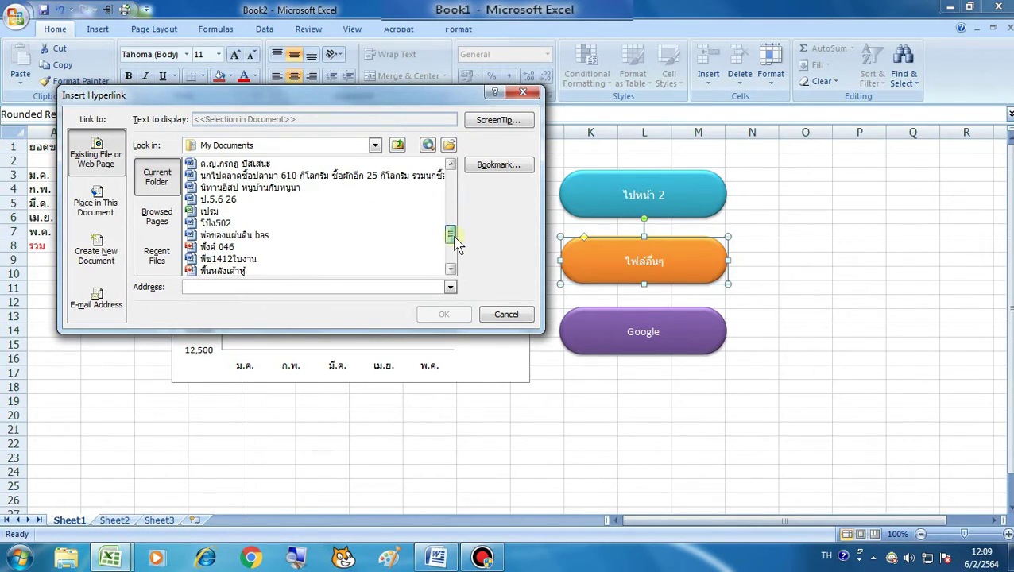
click(270, 188)
click(442, 316)
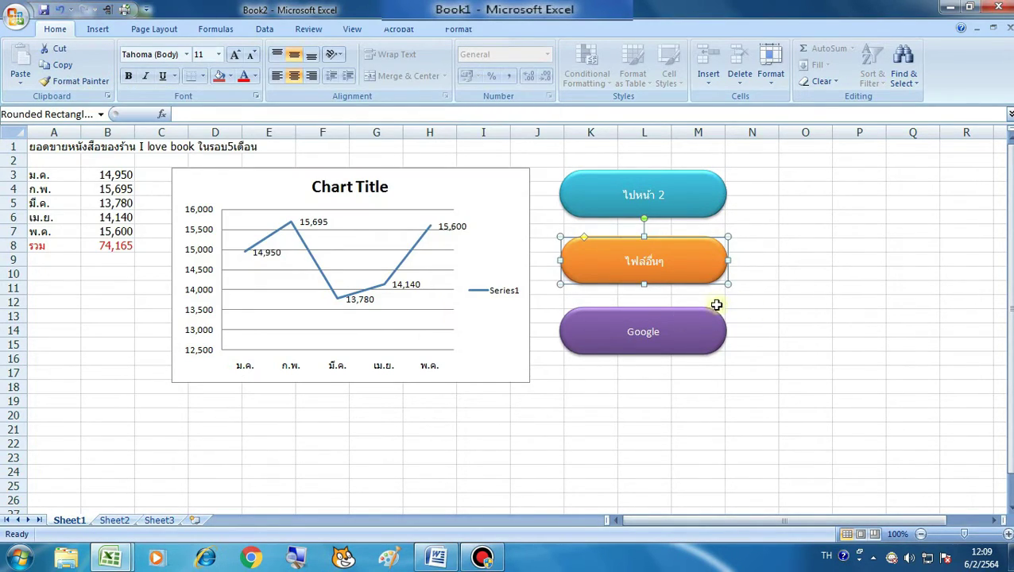
click(835, 297)
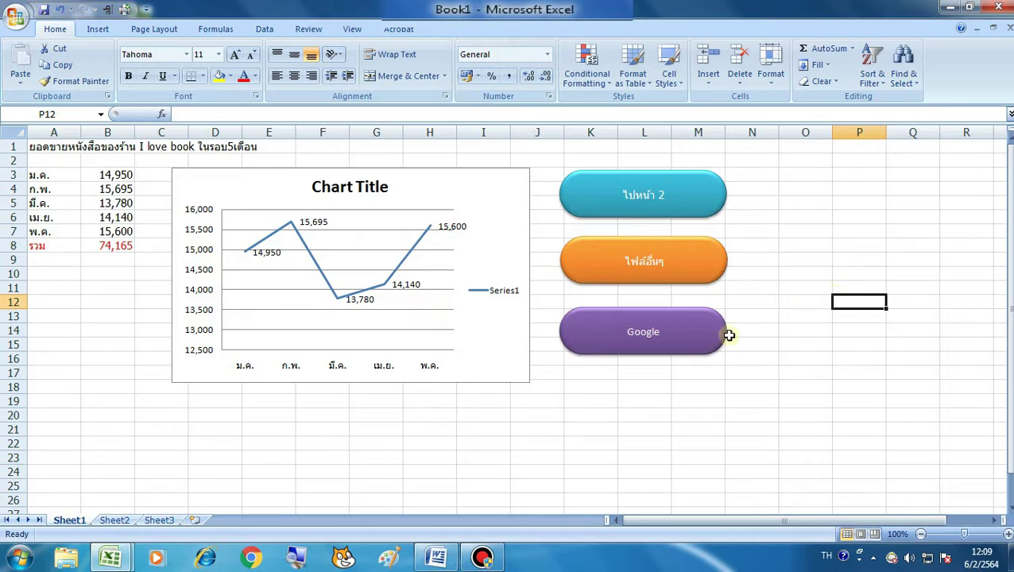
right_click(688, 336)
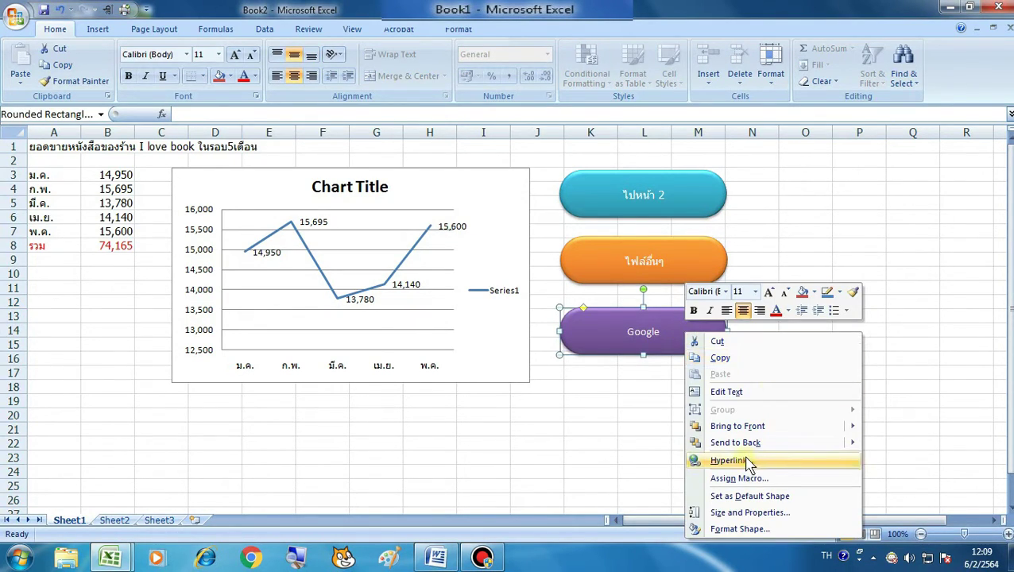
click(769, 461)
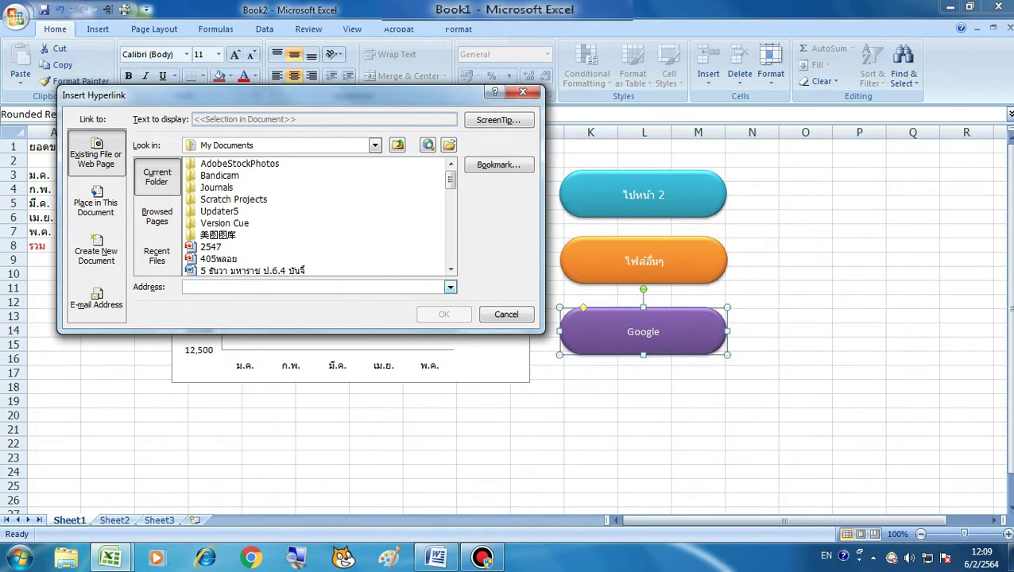
text(www.googl)
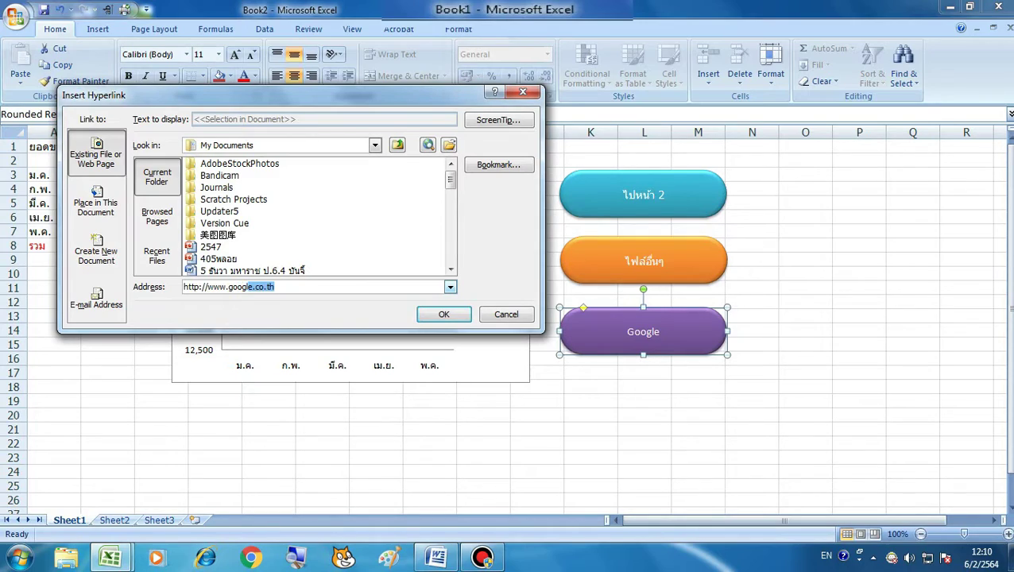
key(End)
click(443, 314)
click(776, 315)
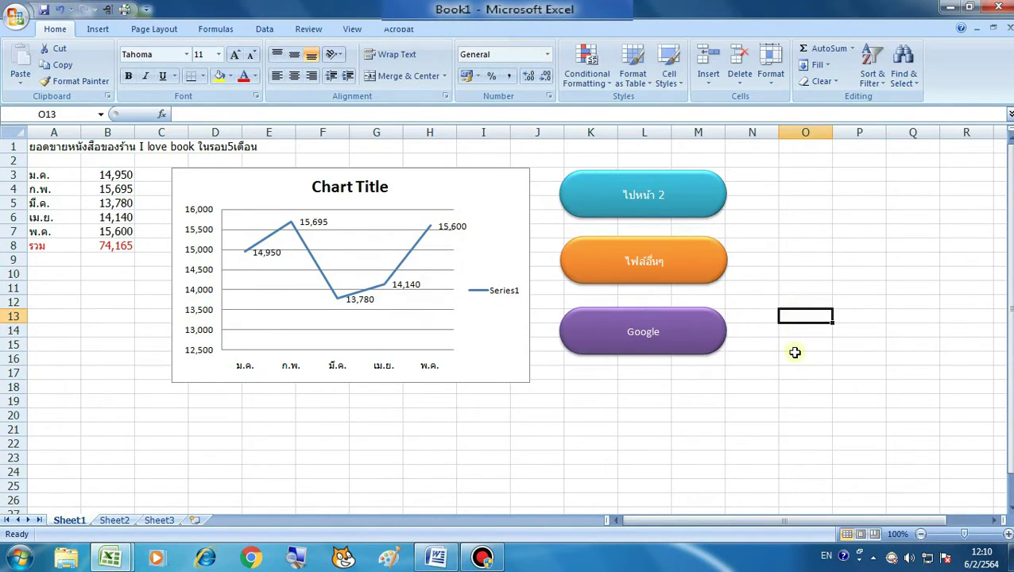
click(862, 376)
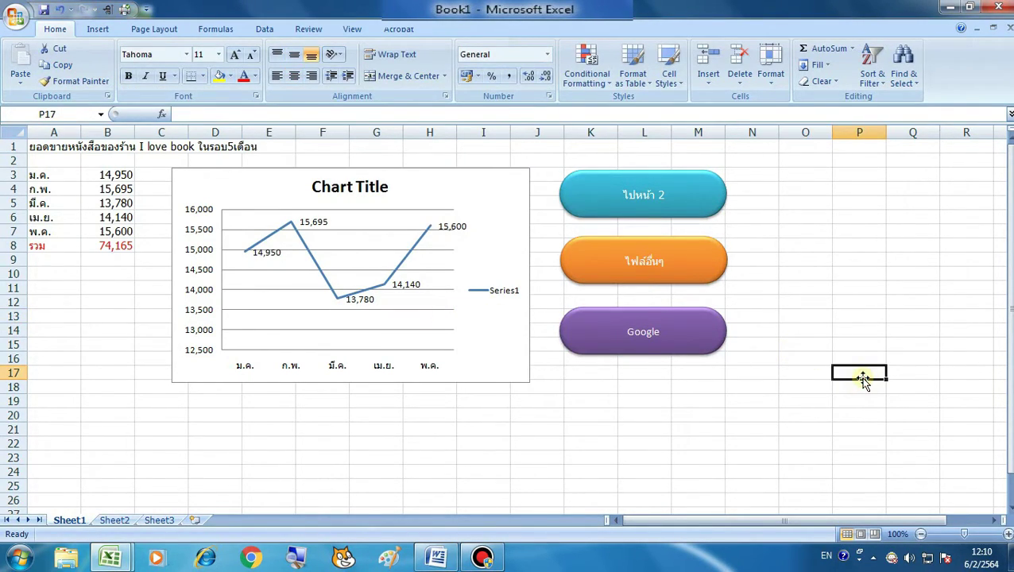
click(679, 338)
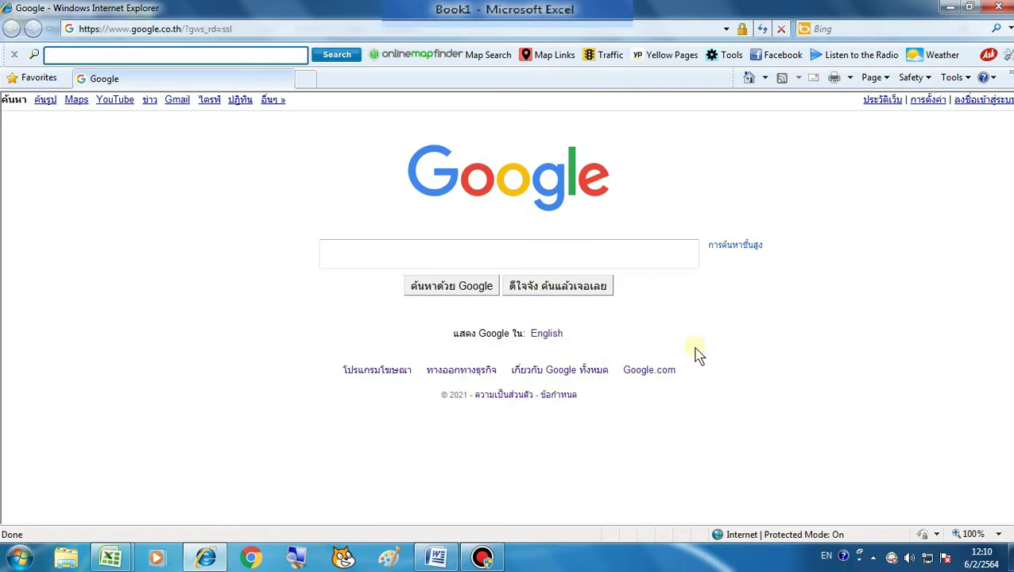
click(1001, 7)
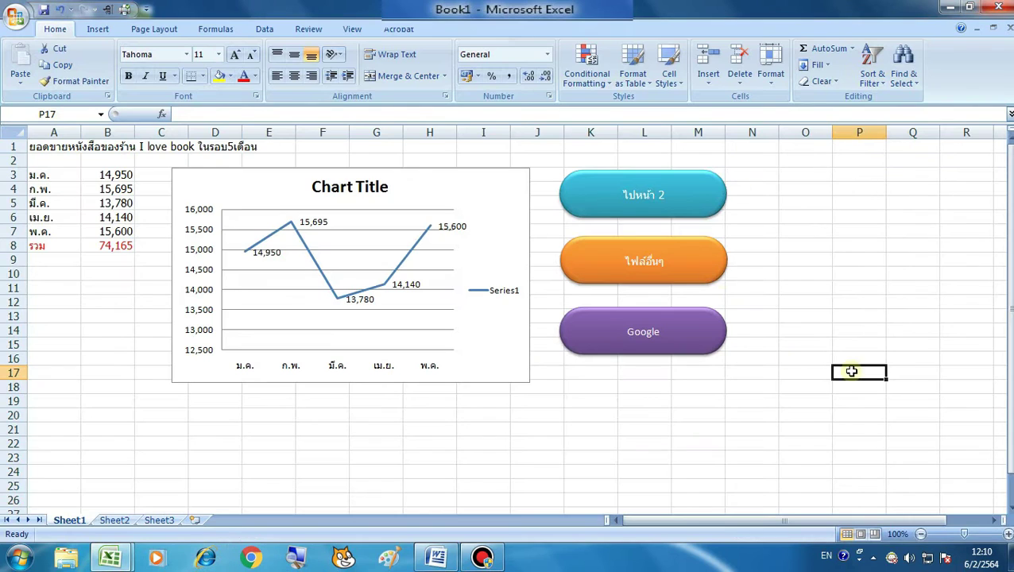
click(706, 269)
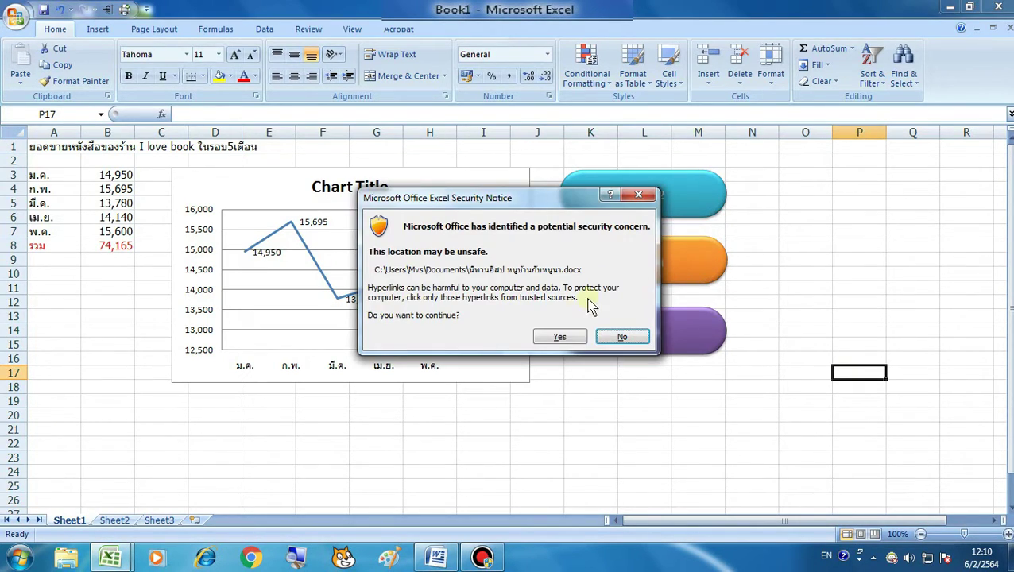
click(554, 340)
scroll(687, 362, down, 5)
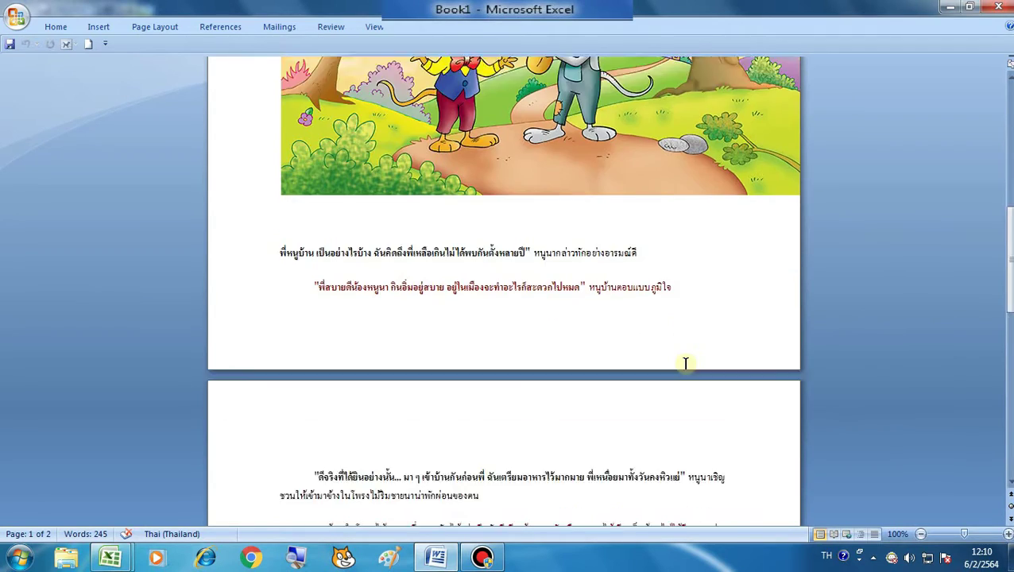
scroll(687, 362, down, 4)
scroll(689, 364, up, 8)
scroll(689, 363, up, 6)
scroll(691, 362, up, 1)
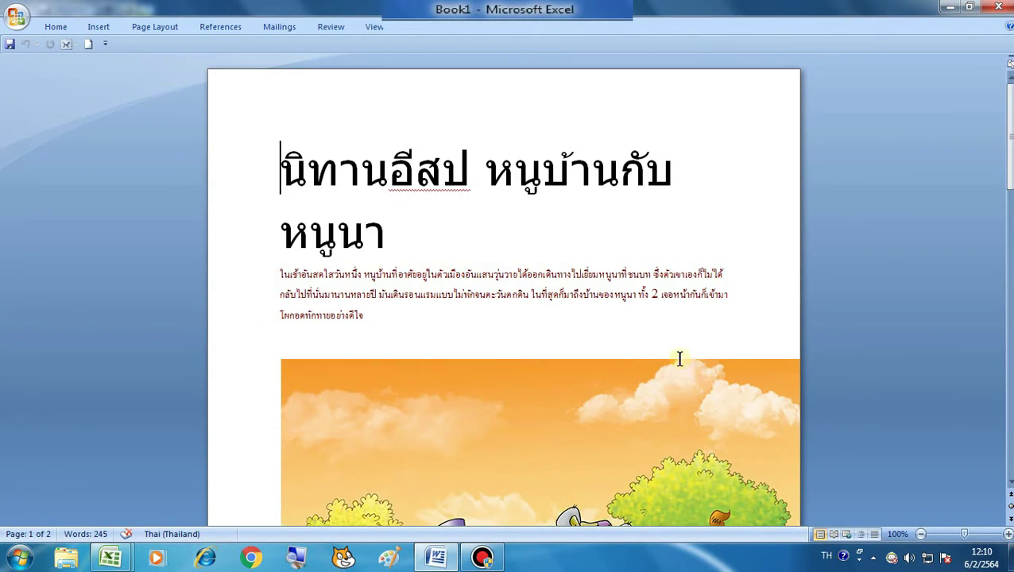
click(998, 8)
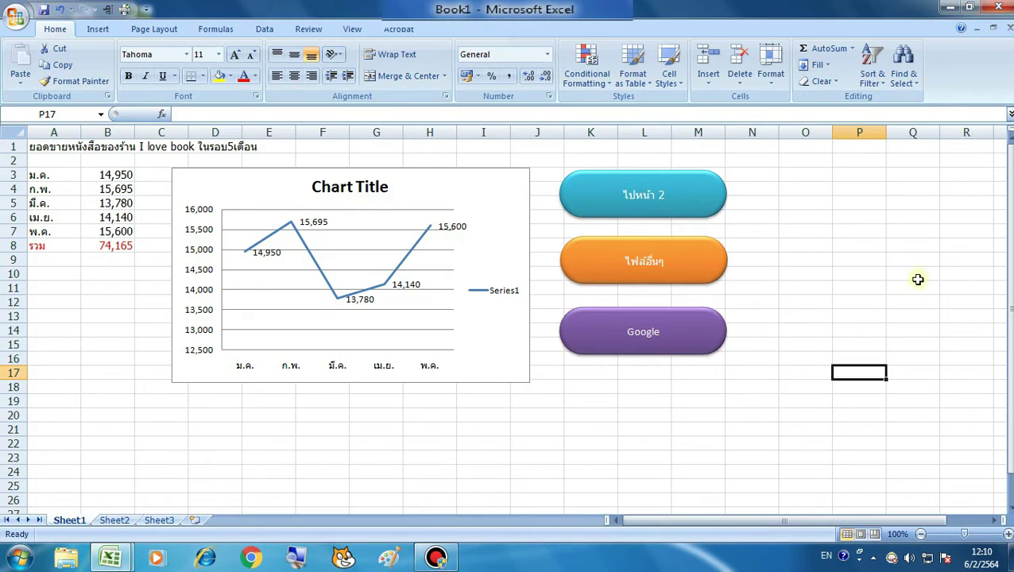
click(909, 299)
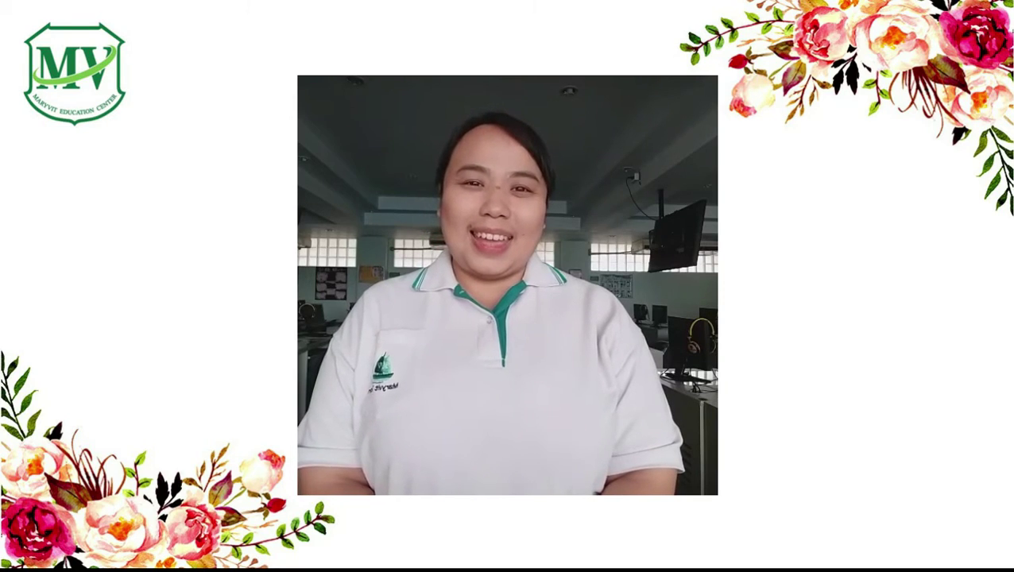